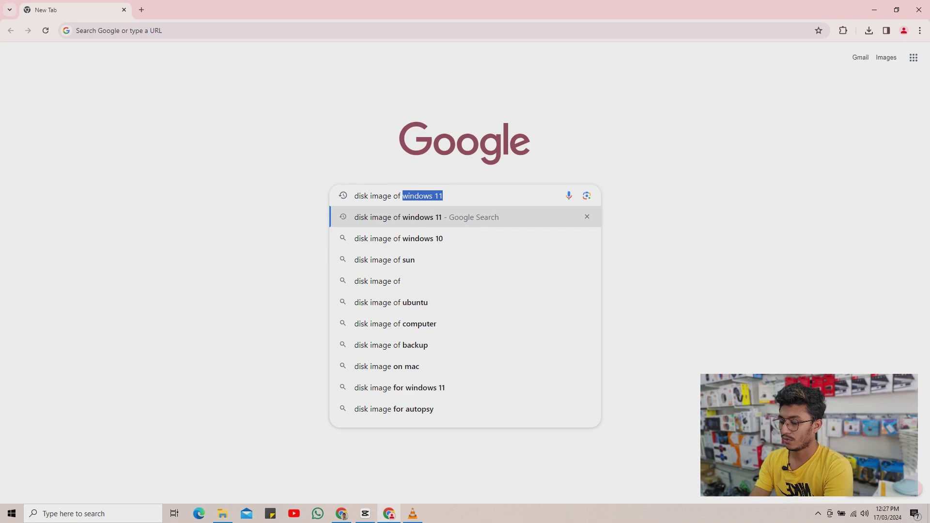
Step: Search Google for "disk image of windows 11" and open Microsoft's Download Windows 11 page
{"action": "type", "text": "window"}
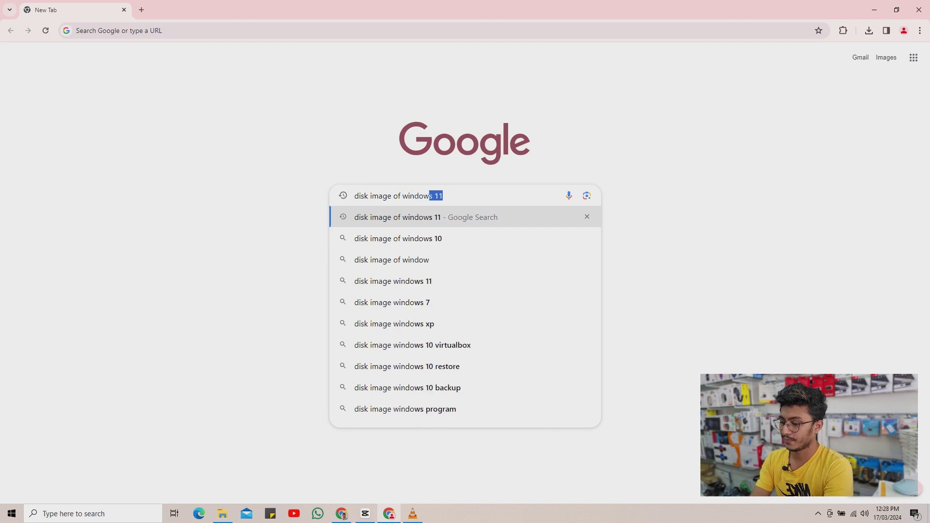
{"action": "type", "text": "s 11"}
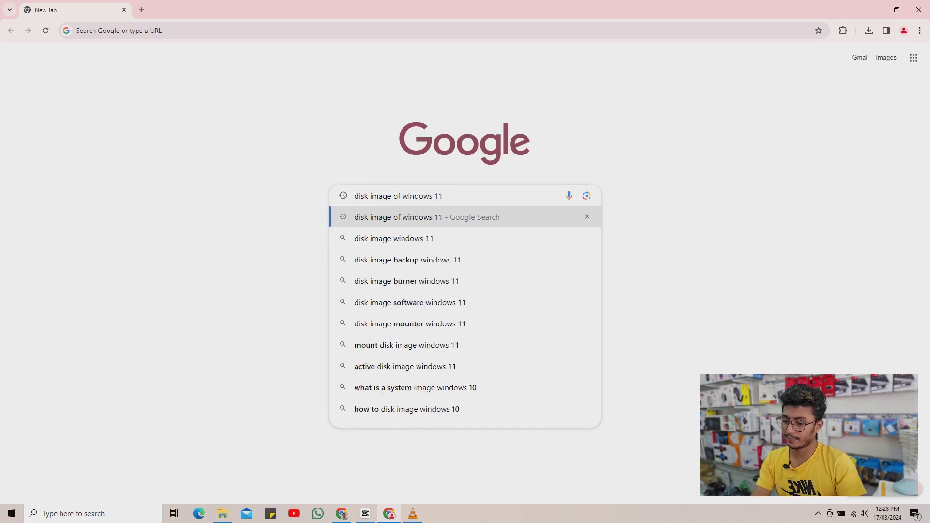
{"action": "key", "text": "Return"}
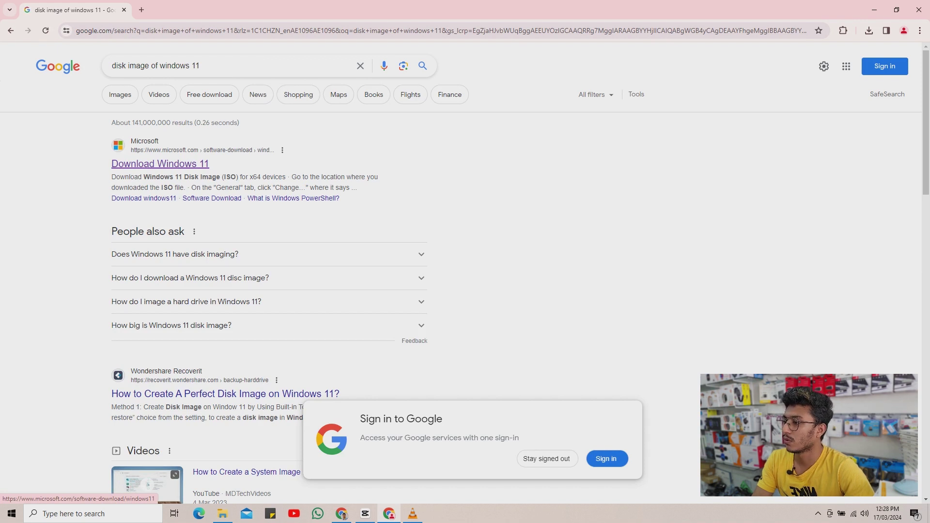
{"action": "left_click", "coordinate": [160, 163]}
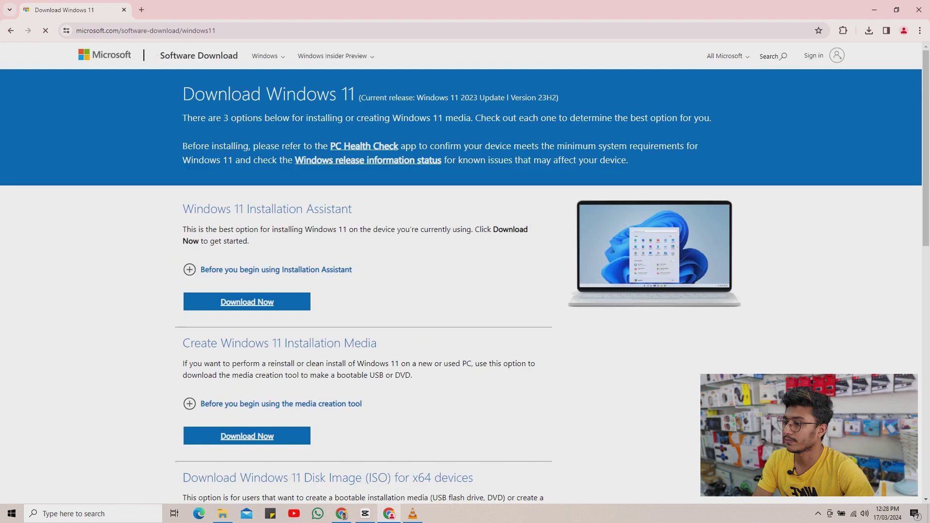
Step: Download the media creation tool offered under Create Windows 11 Installation Media, and minimize the browser
{"action": "scroll", "coordinate": [461, 272], "scroll_direction": "down", "scroll_amount": 1}
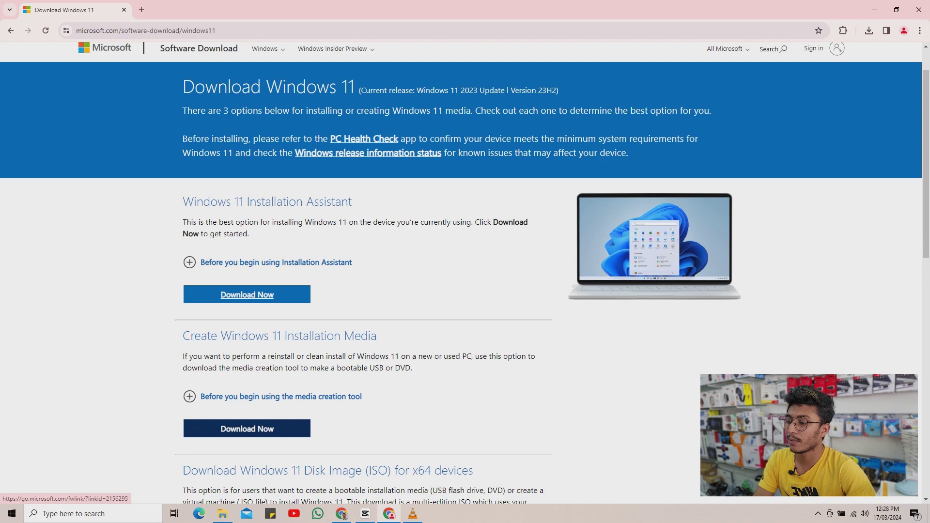
{"action": "left_click", "coordinate": [247, 429]}
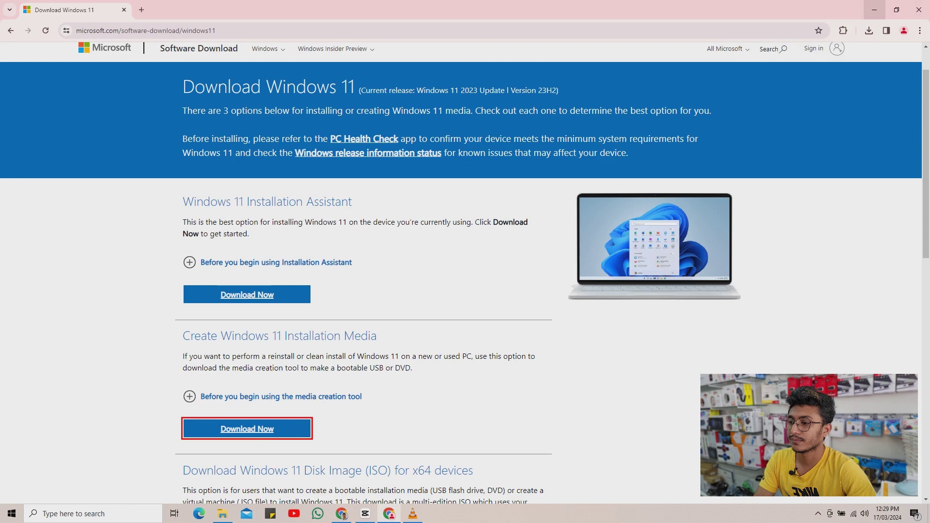
{"action": "left_click", "coordinate": [874, 10]}
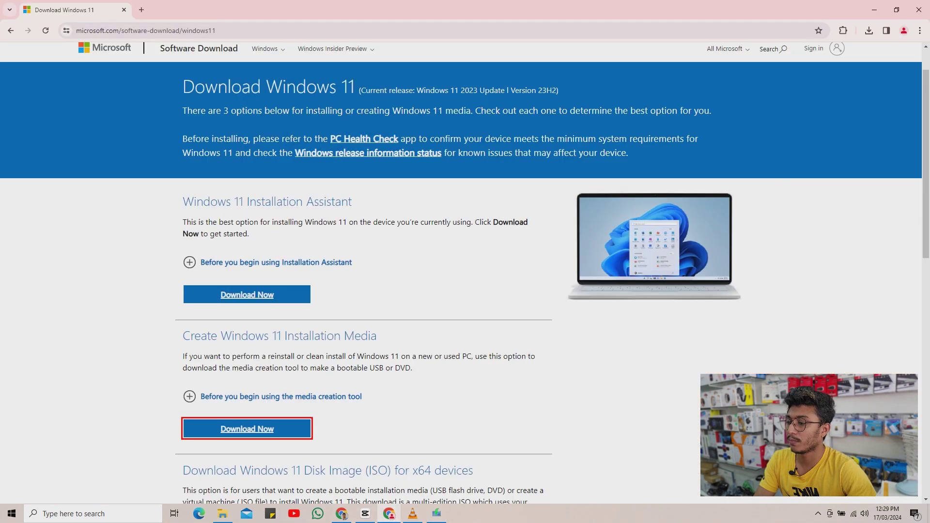
Step: Dismiss the theme notice in a new browser tab and search Google for "rufus"
{"action": "key", "text": "ctrl+t"}
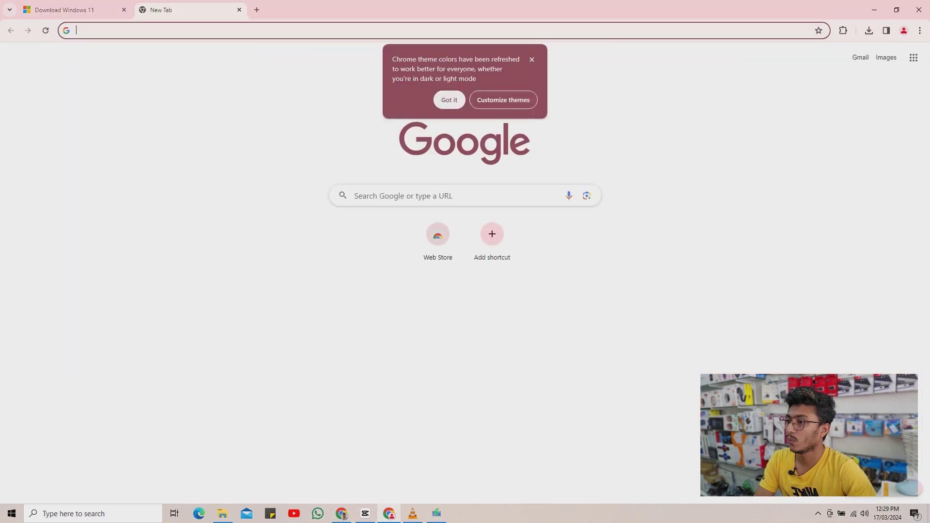
{"action": "left_click", "coordinate": [449, 100]}
{"action": "left_click", "coordinate": [426, 196]}
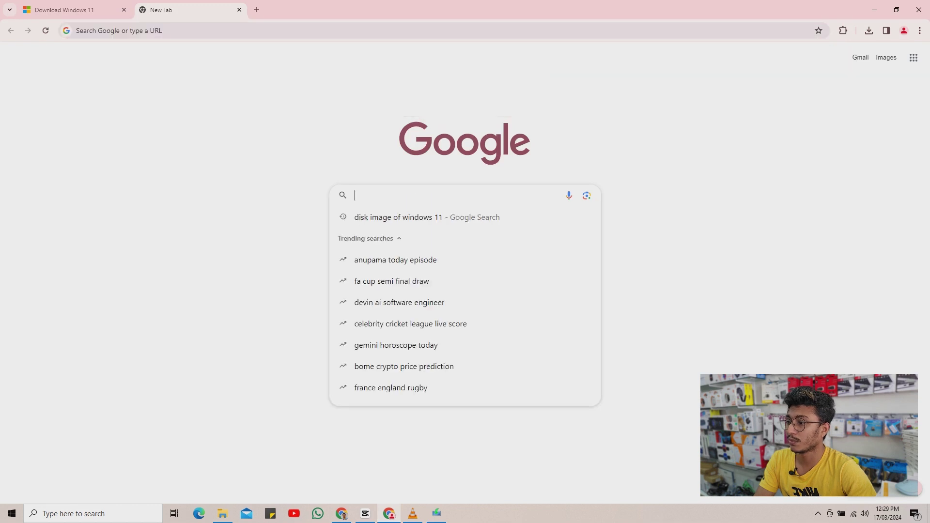
{"action": "type", "text": "ruf"}
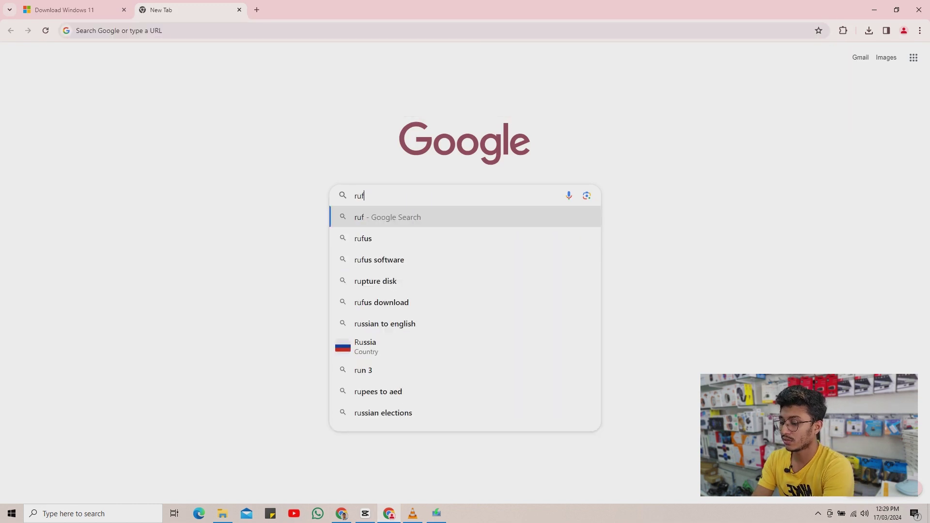
{"action": "type", "text": "us"}
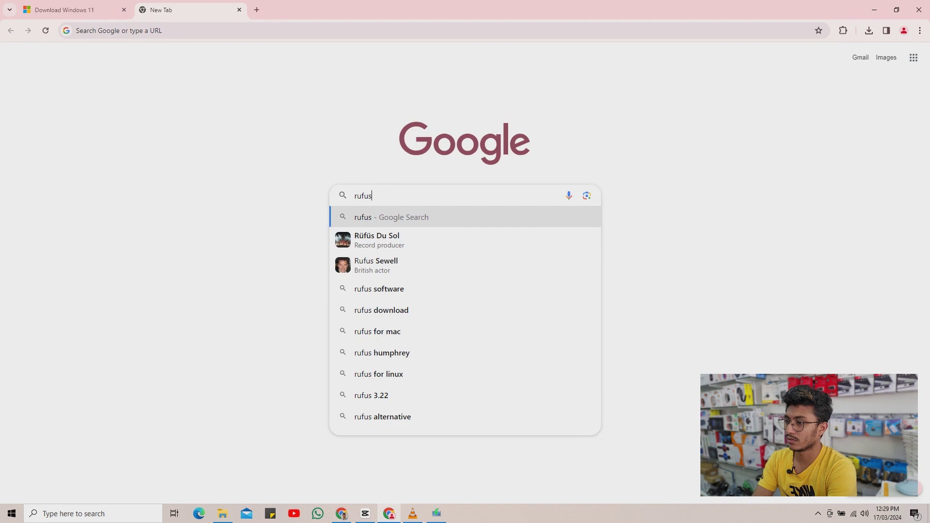
{"action": "key", "text": "Return"}
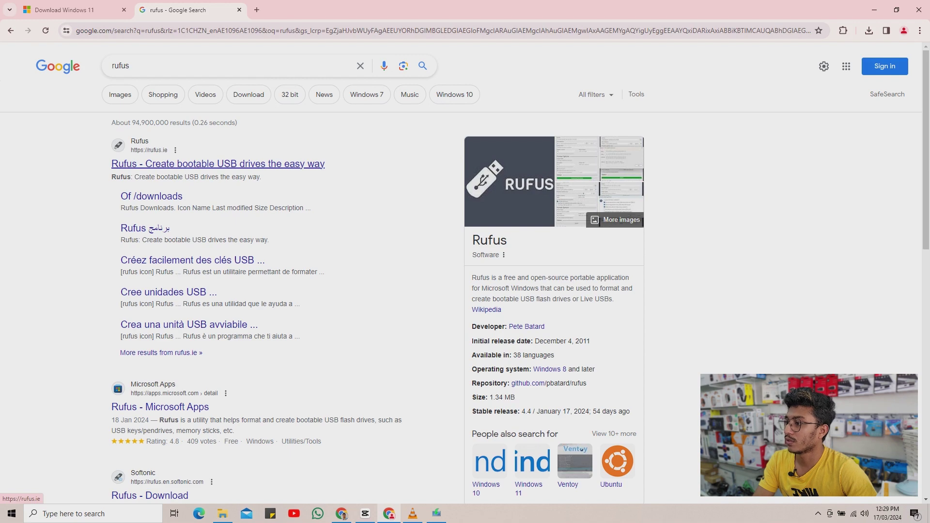
Step: Open the official Rufus site and download the standard Windows x64 release rufus-4.4.exe, closing the interrupting ad
{"action": "left_click", "coordinate": [218, 164]}
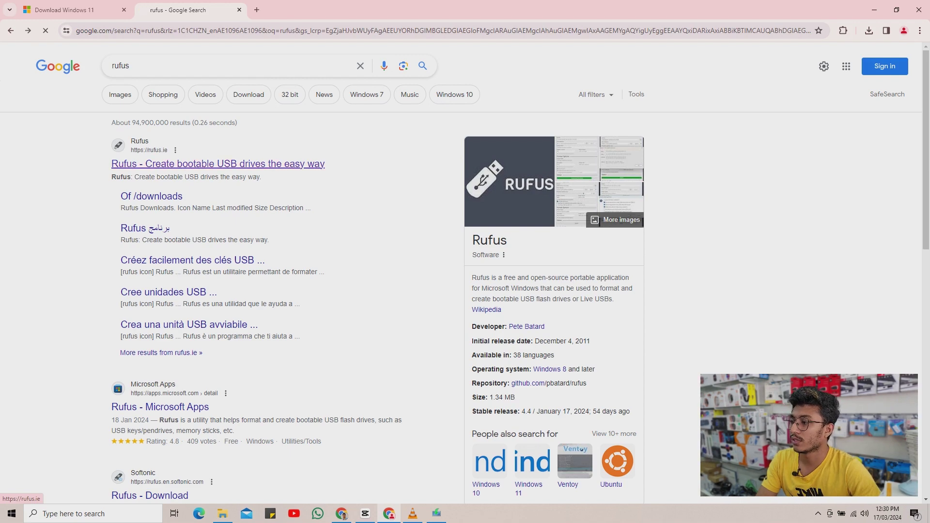
{"action": "scroll", "coordinate": [465, 269], "scroll_direction": "down", "scroll_amount": 6}
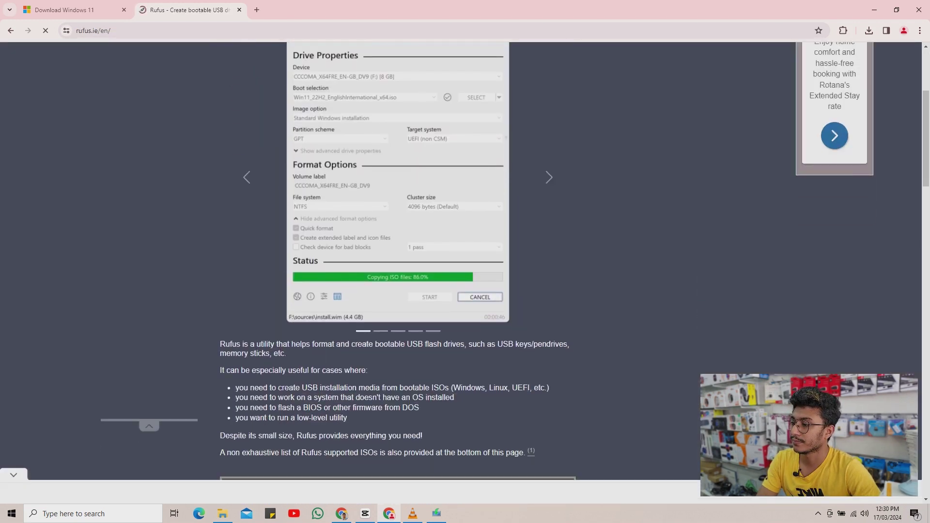
{"action": "scroll", "coordinate": [465, 269], "scroll_direction": "down", "scroll_amount": 2}
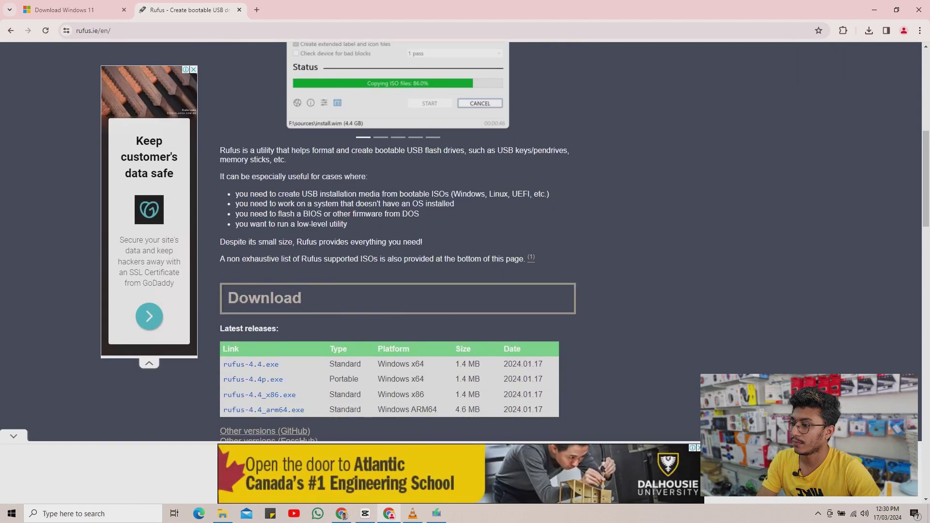
{"action": "scroll", "coordinate": [465, 269], "scroll_direction": "down", "scroll_amount": 1}
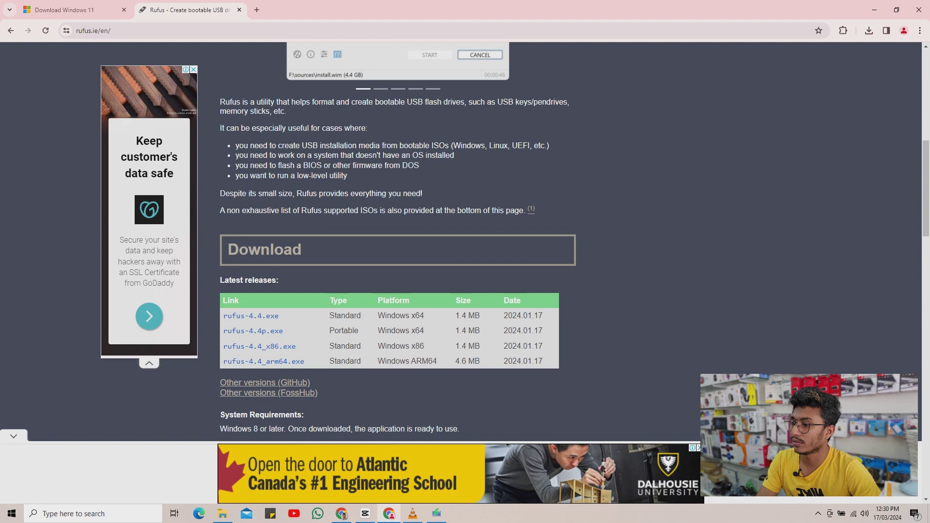
{"action": "left_click", "coordinate": [251, 316]}
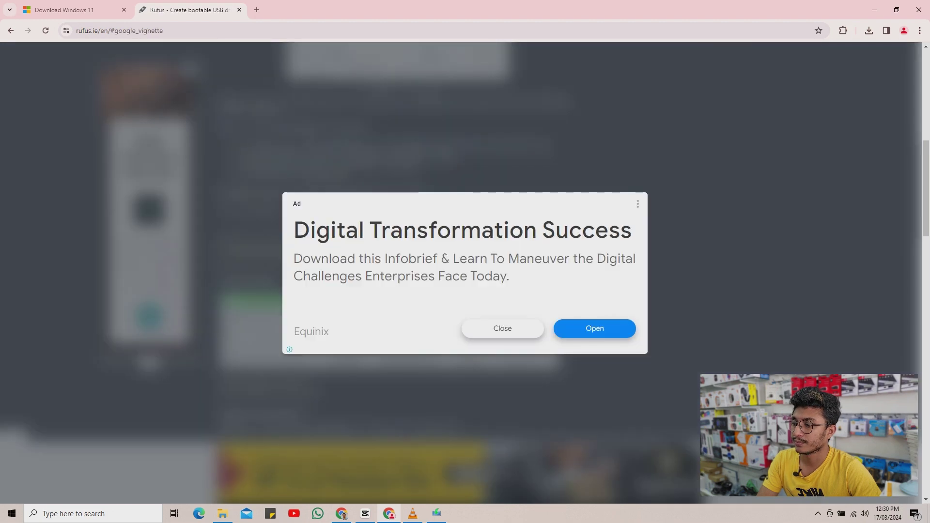
{"action": "left_click", "coordinate": [502, 328]}
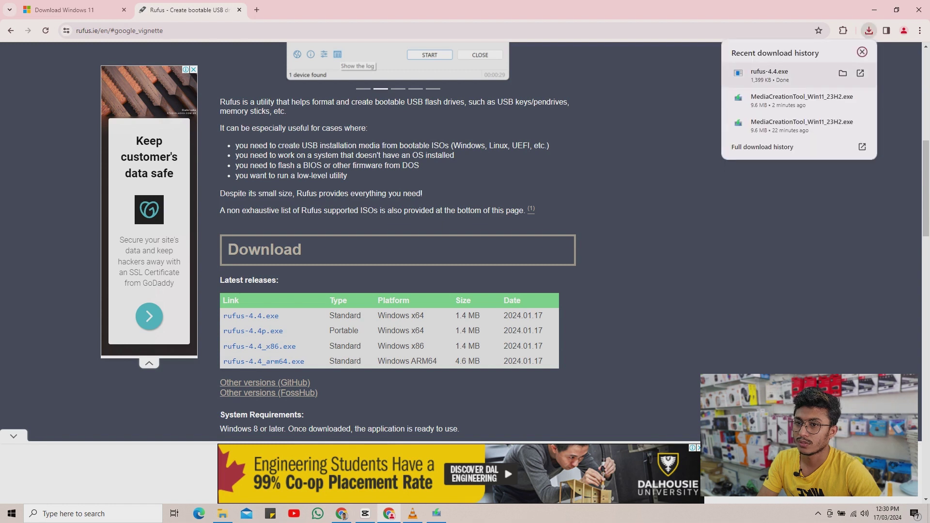
Step: Show the downloaded rufus-4.4 file in its folder and create a desktop shortcut to it
{"action": "right_click", "coordinate": [809, 78]}
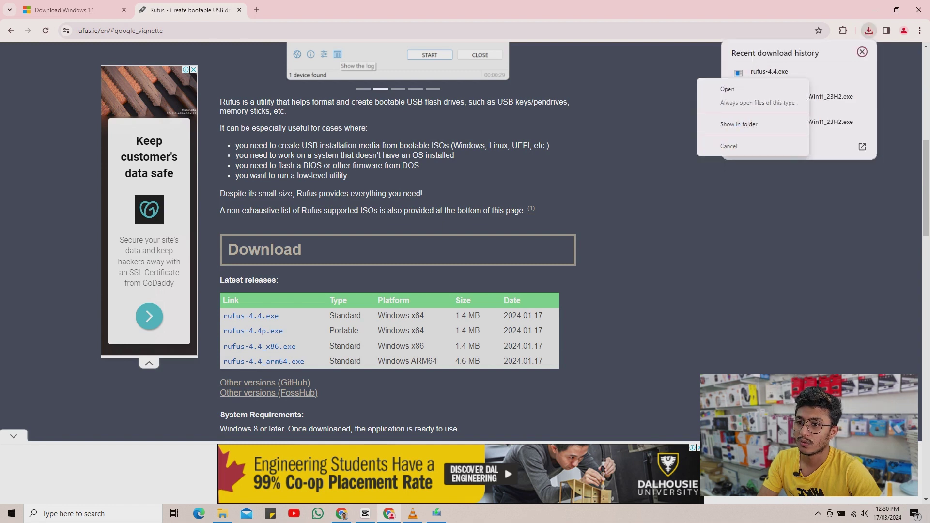
{"action": "left_click", "coordinate": [775, 124]}
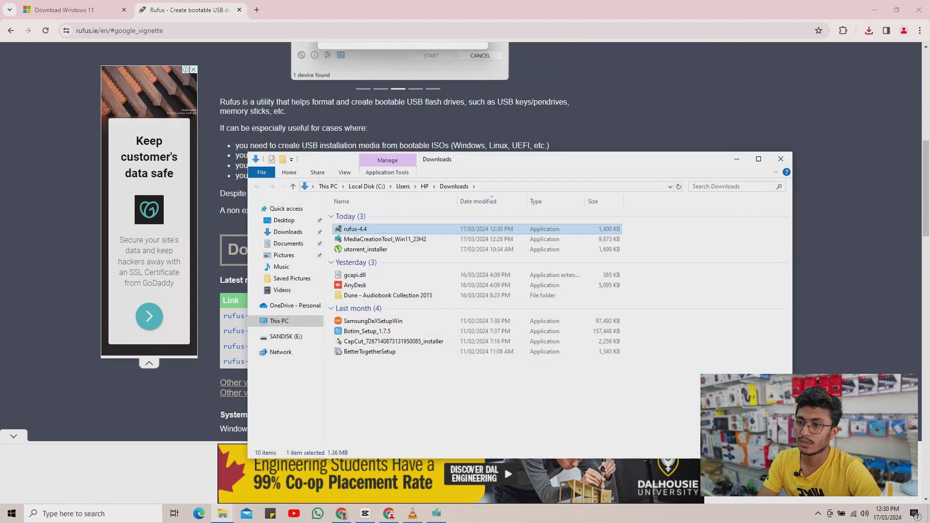
{"action": "right_click", "coordinate": [374, 229]}
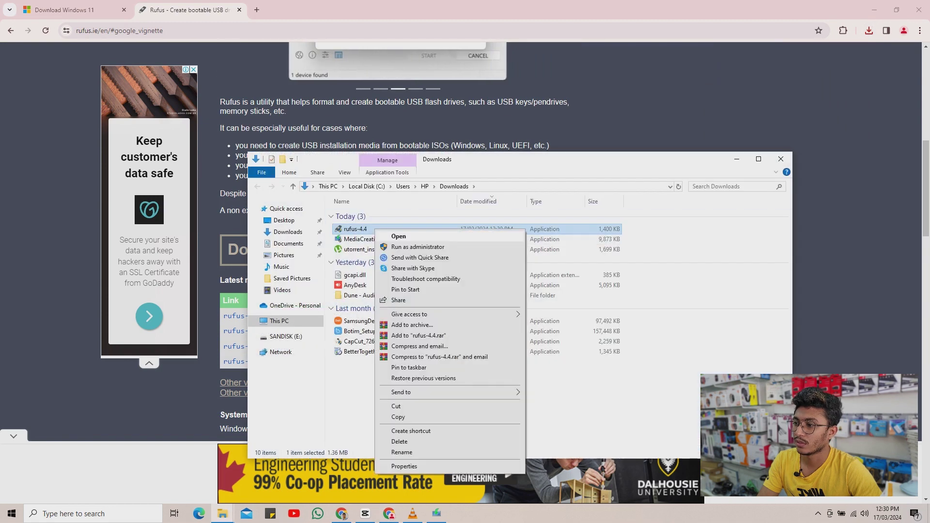
{"action": "mouse_move", "coordinate": [508, 392]}
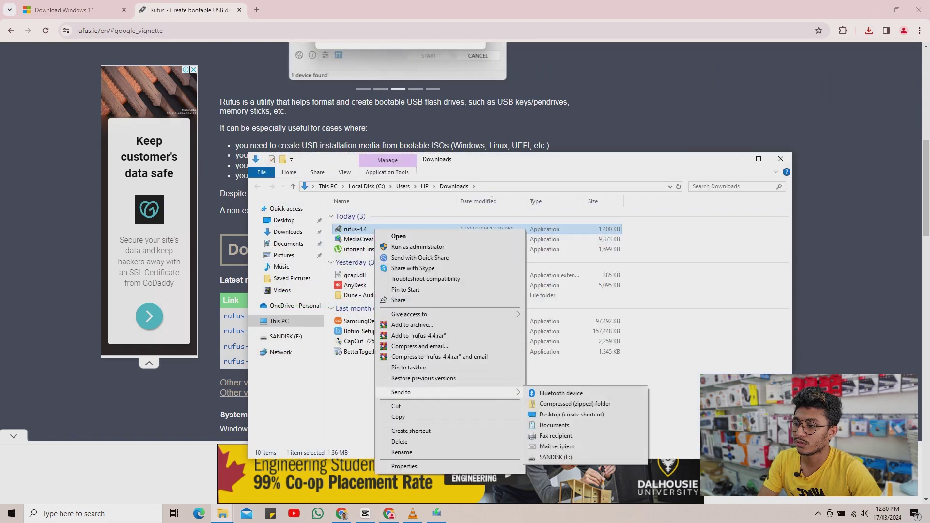
{"action": "left_click", "coordinate": [571, 415]}
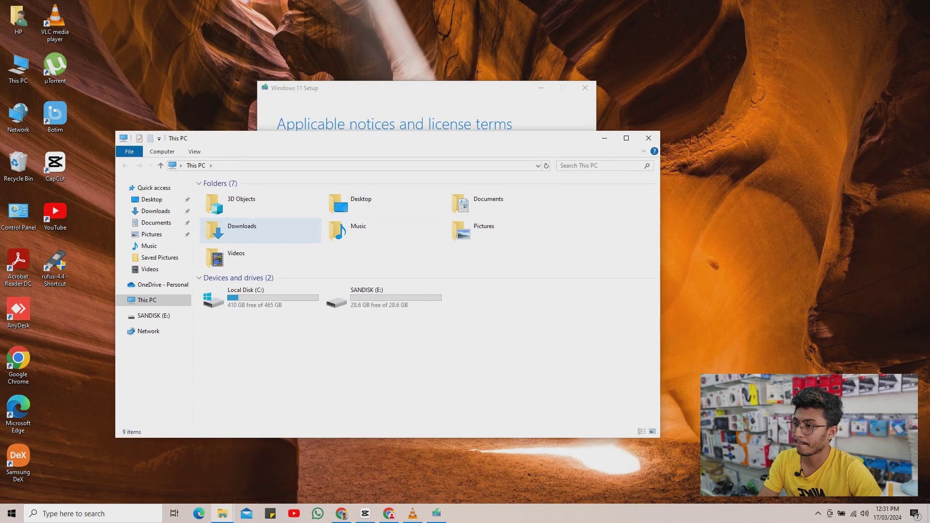
Step: Open the Downloads folder and move its window aside to uncover the Windows 11 Setup license terms
{"action": "double_click", "coordinate": [252, 231]}
{"action": "left_click_drag", "start_coordinate": [300, 138], "coordinate": [338, 164]}
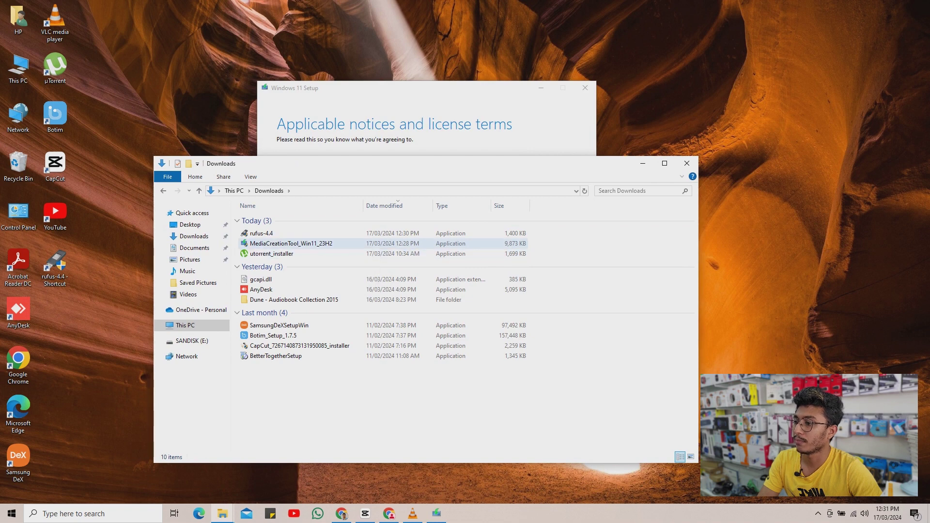
{"action": "left_click_drag", "start_coordinate": [325, 164], "coordinate": [528, 397]}
{"action": "left_click_drag", "start_coordinate": [417, 88], "coordinate": [389, 61]}
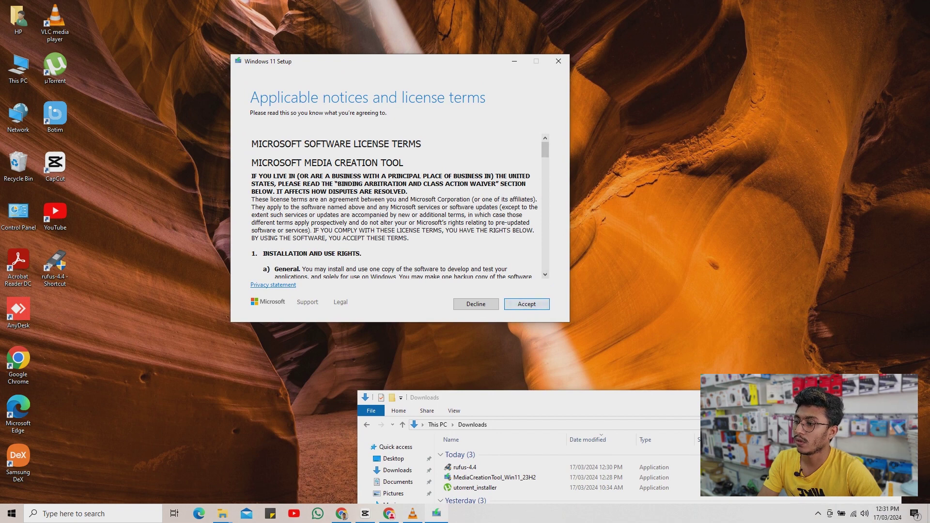
Step: Accept the Windows 11 Setup license terms, minimize the Downloads window and reposition the setup window
{"action": "left_click", "coordinate": [526, 304]}
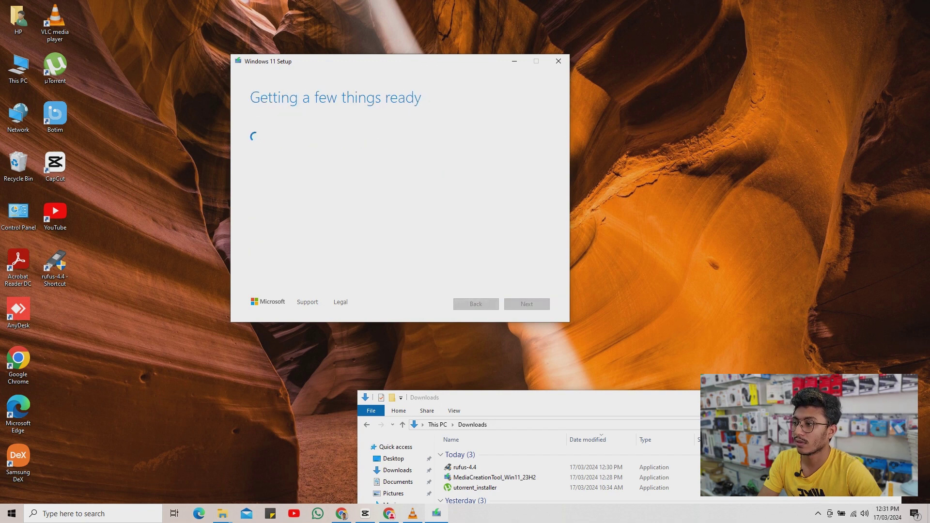
{"action": "left_click", "coordinate": [846, 398]}
{"action": "left_click_drag", "start_coordinate": [416, 61], "coordinate": [451, 87]}
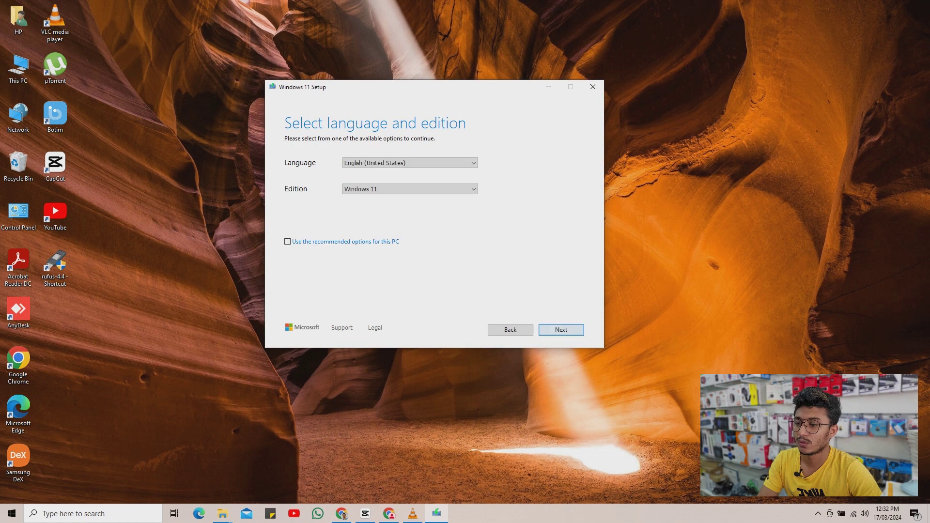
Step: Continue with English (United States) and the Windows 11 edition, and choose ISO file as the media to use
{"action": "left_click", "coordinate": [561, 329]}
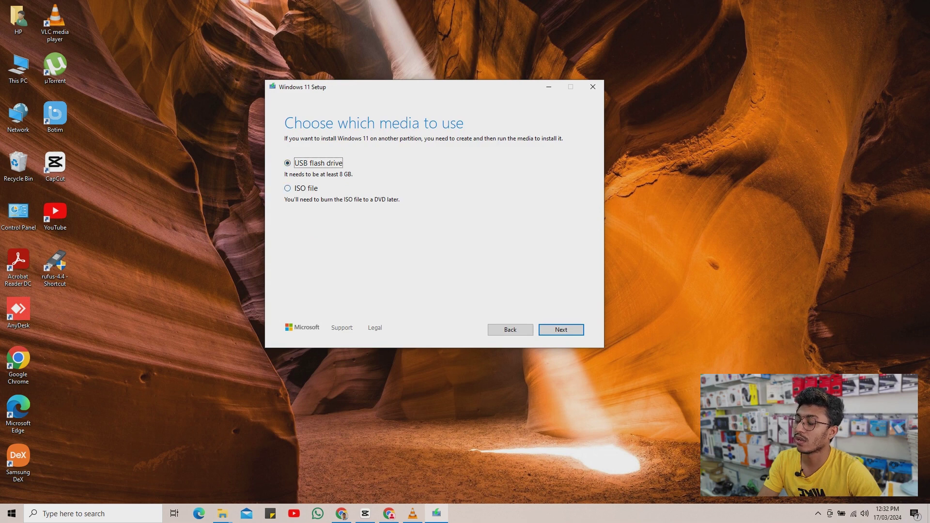
{"action": "left_click", "coordinate": [288, 188]}
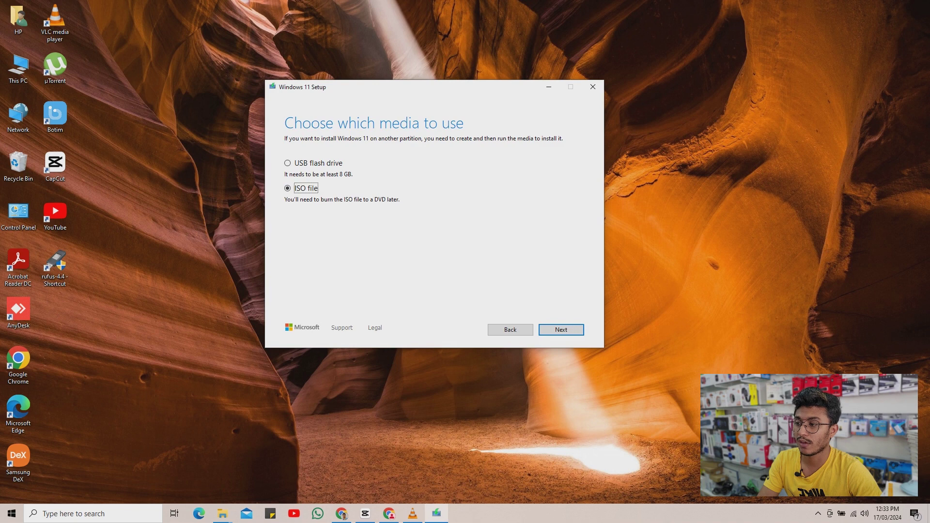
{"action": "left_click", "coordinate": [561, 330]}
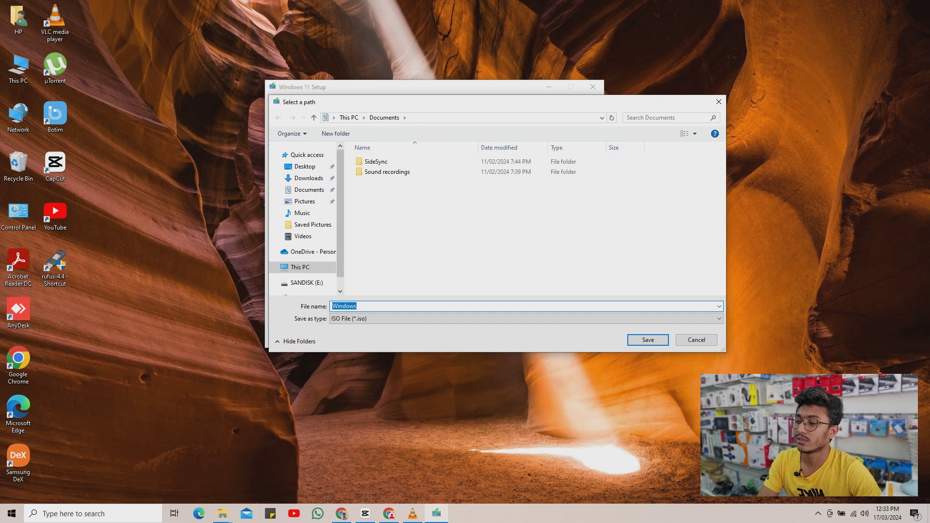
Step: Save the ISO file to the Desktop as "Windows 11" to start the download, and reposition the setup window
{"action": "left_click", "coordinate": [305, 167]}
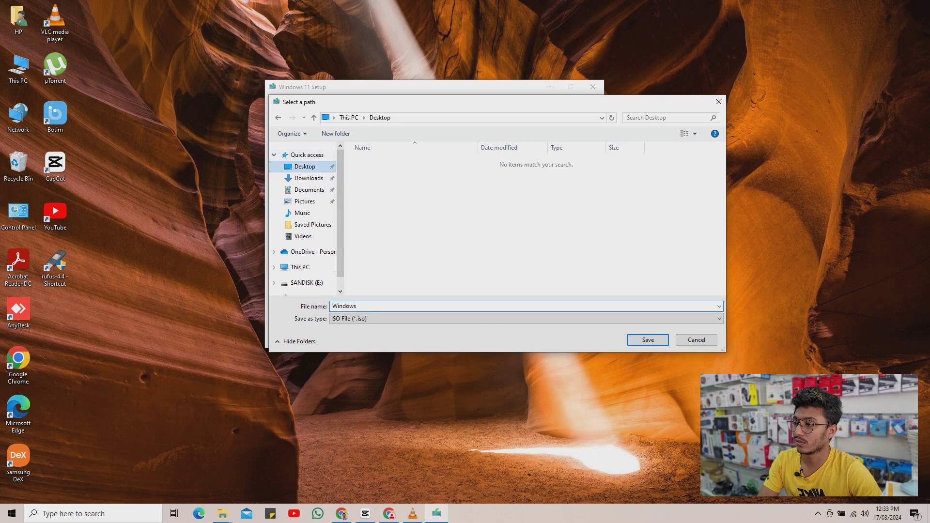
{"action": "left_click", "coordinate": [363, 306]}
{"action": "left_click", "coordinate": [364, 306]}
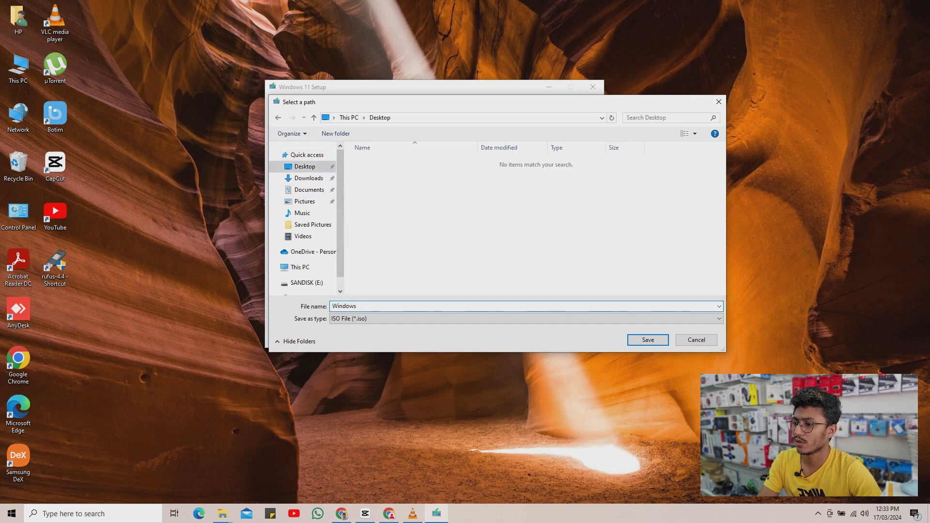
{"action": "type", "text": "11"}
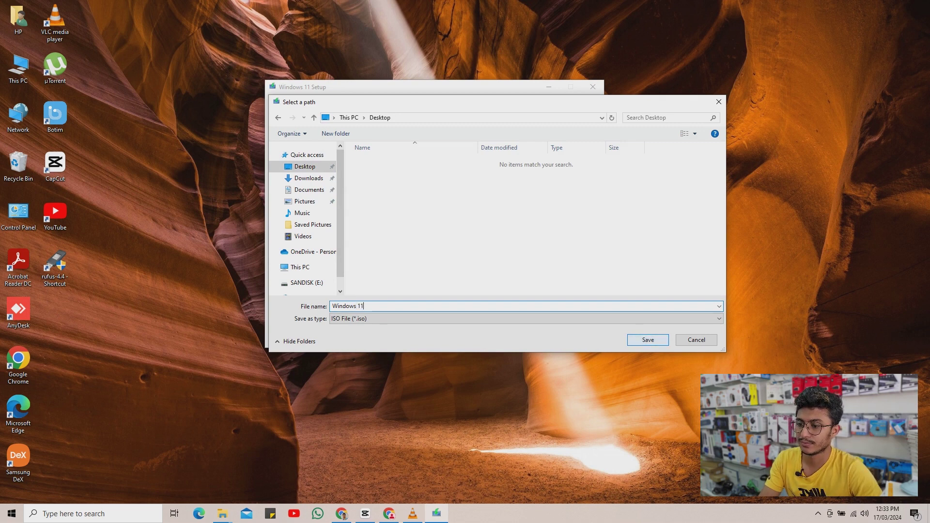
{"action": "key", "text": "Return"}
{"action": "left_click_drag", "start_coordinate": [434, 87], "coordinate": [469, 79]}
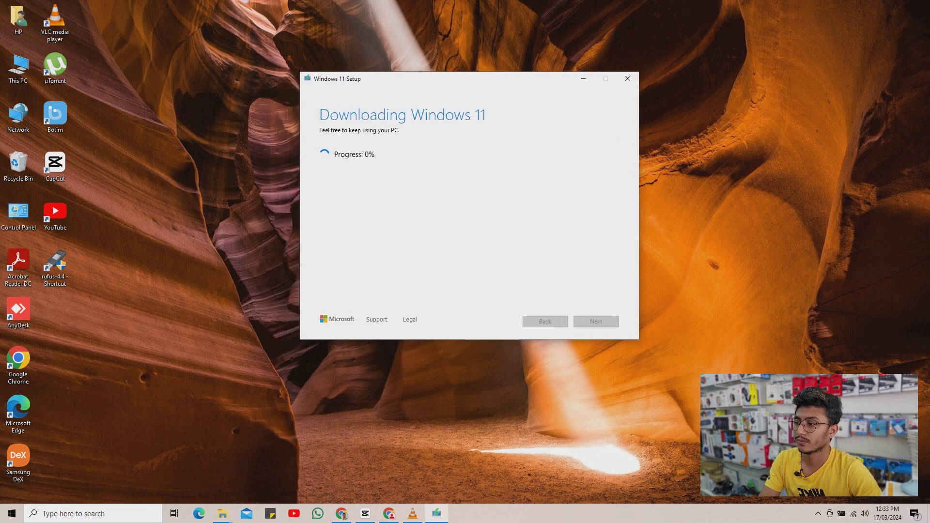
{"action": "left_click_drag", "start_coordinate": [469, 79], "coordinate": [462, 85]}
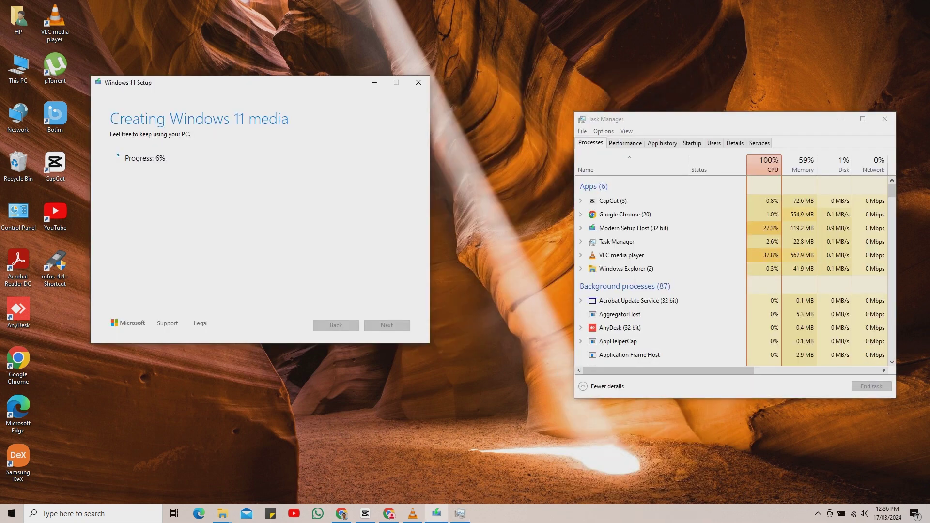
Step: Finish Windows 11 Setup and close it once the ISO file has been created
{"action": "scroll", "coordinate": [630, 223], "scroll_direction": "down", "scroll_amount": 1}
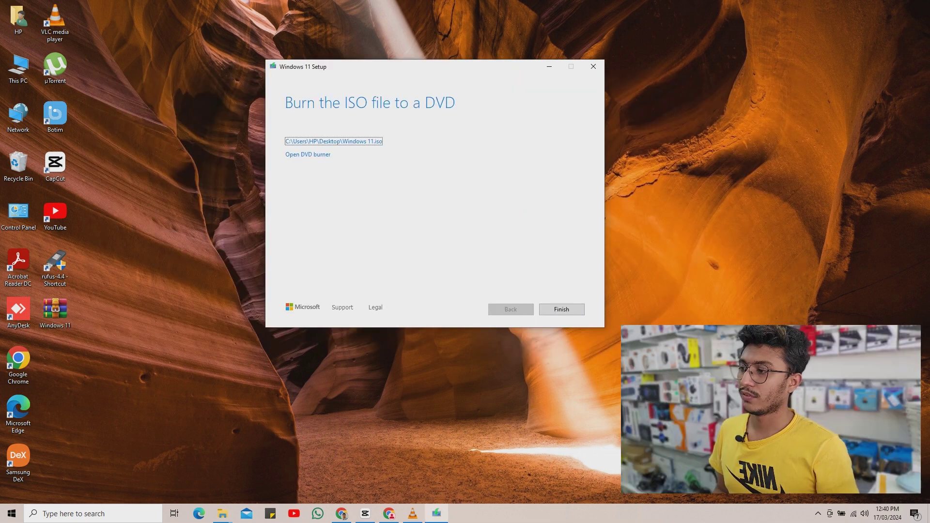
{"action": "left_click", "coordinate": [561, 309]}
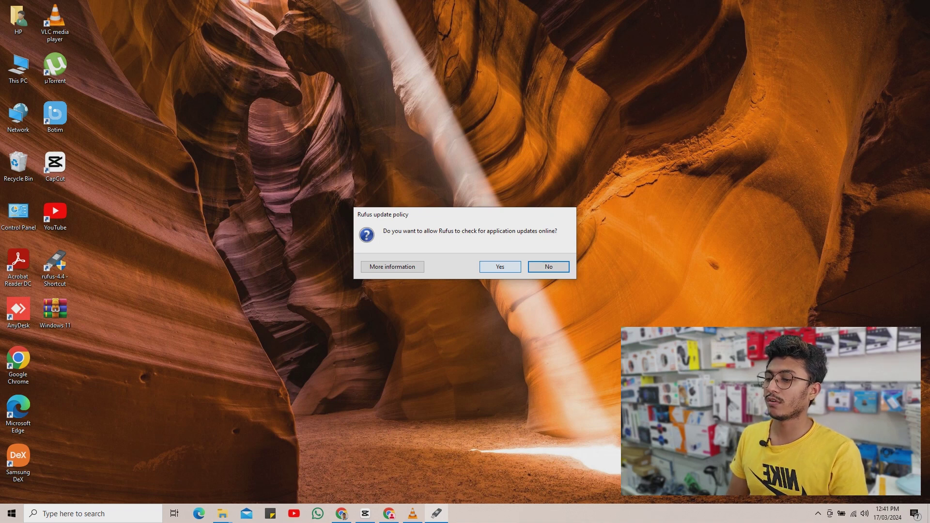
Step: Switch to Rufus, allow it to check for application updates online, and reposition its window
{"action": "left_click", "coordinate": [500, 266]}
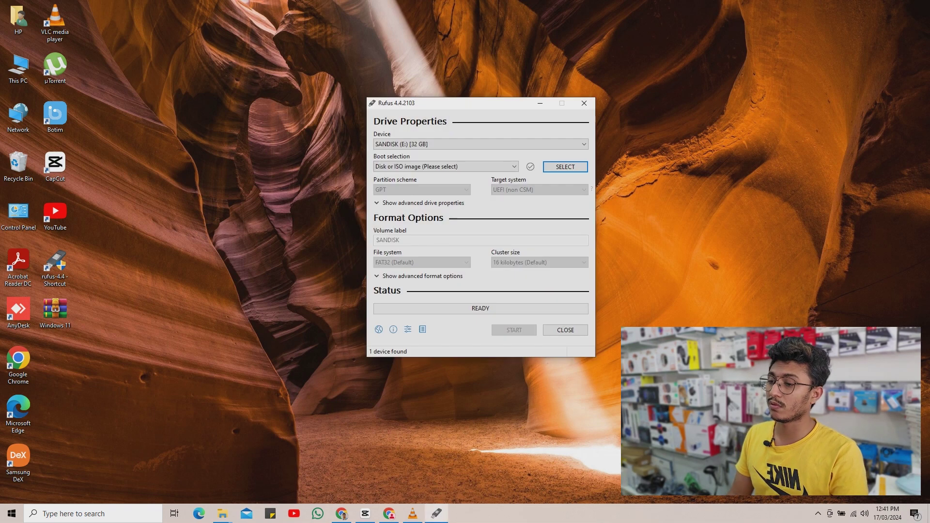
{"action": "left_click_drag", "start_coordinate": [465, 103], "coordinate": [424, 96]}
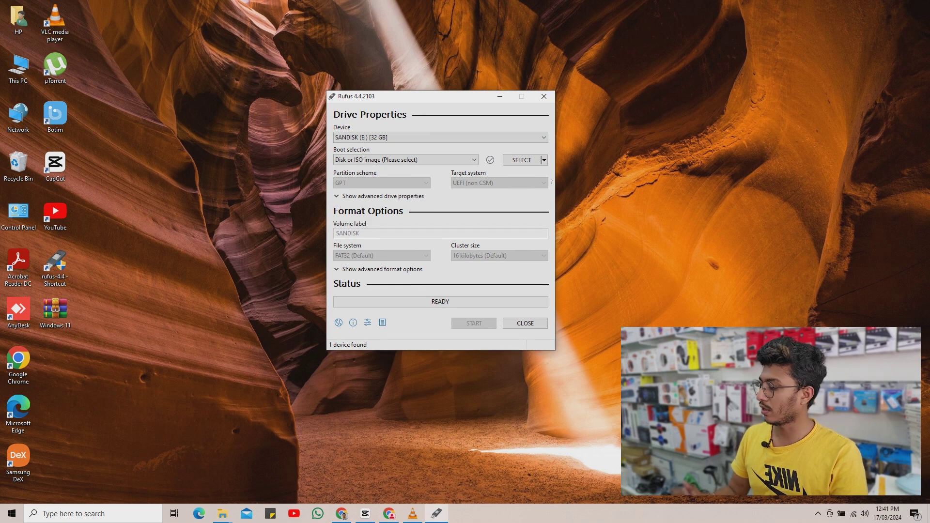
{"action": "left_click_drag", "start_coordinate": [425, 97], "coordinate": [444, 74]}
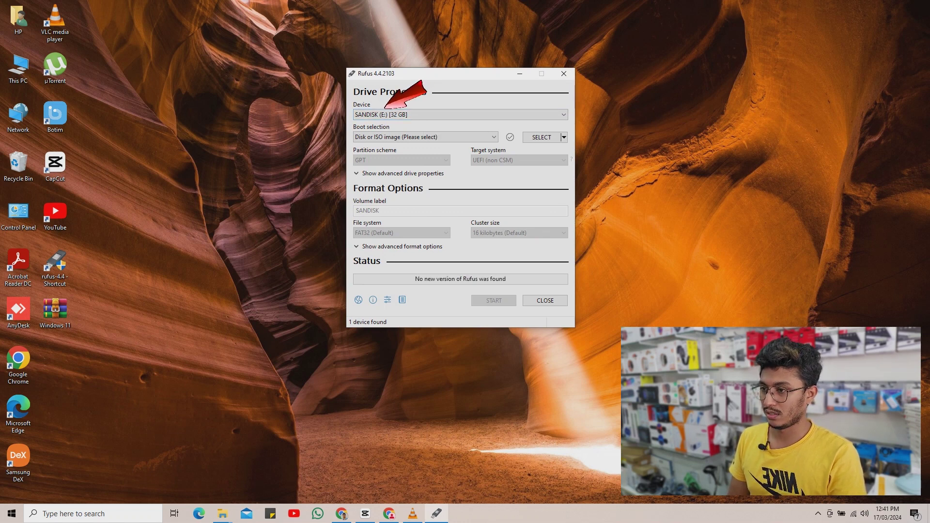
Step: Load the Windows 11 ISO from the Desktop as the boot selection for the SANDISK (E:) drive
{"action": "left_click", "coordinate": [541, 137]}
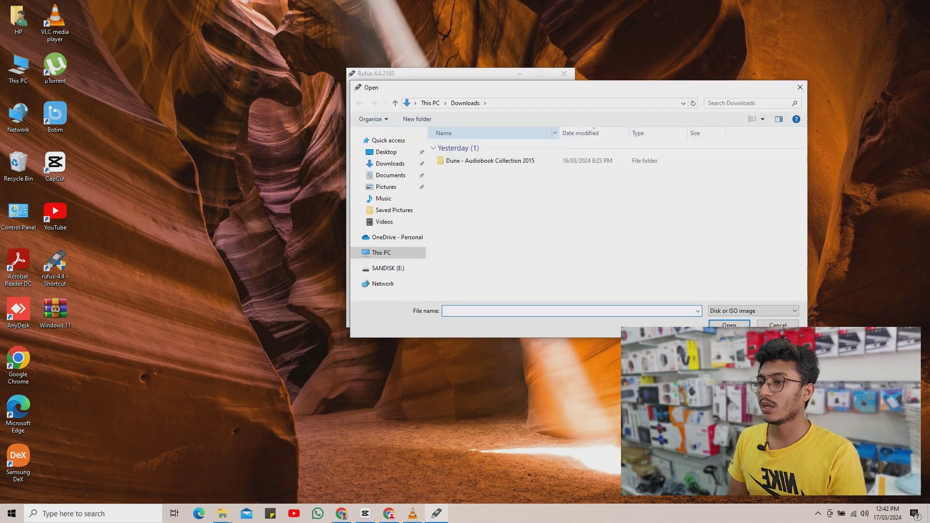
{"action": "left_click", "coordinate": [800, 87]}
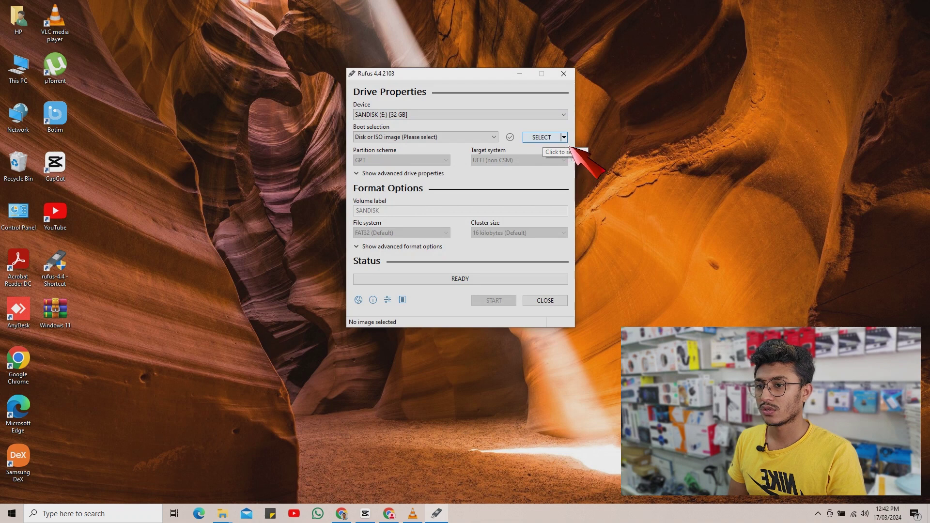
{"action": "left_click", "coordinate": [541, 137]}
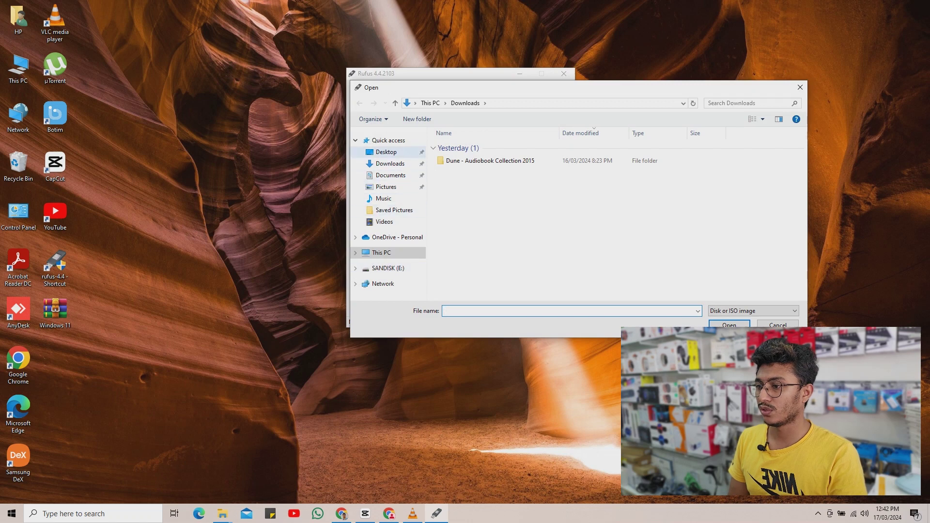
{"action": "left_click", "coordinate": [386, 152]}
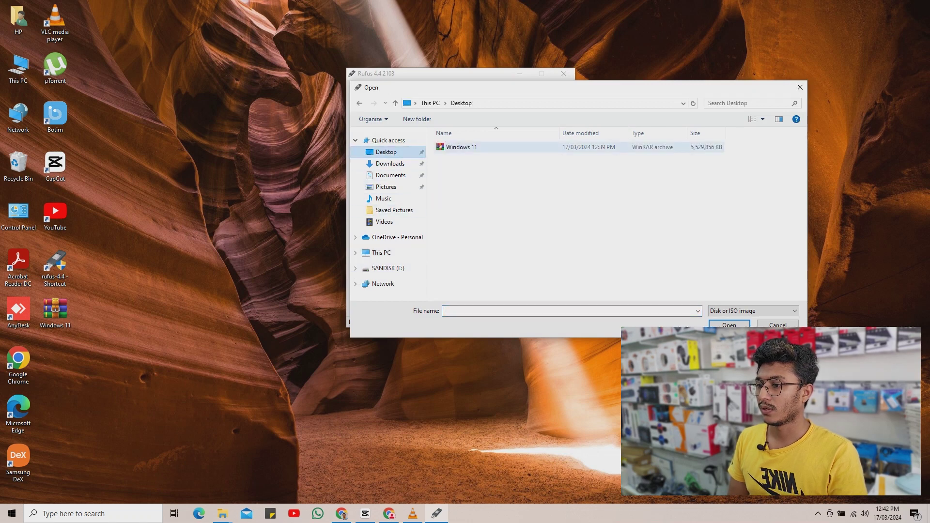
{"action": "left_click", "coordinate": [464, 147]}
{"action": "left_click", "coordinate": [722, 323]}
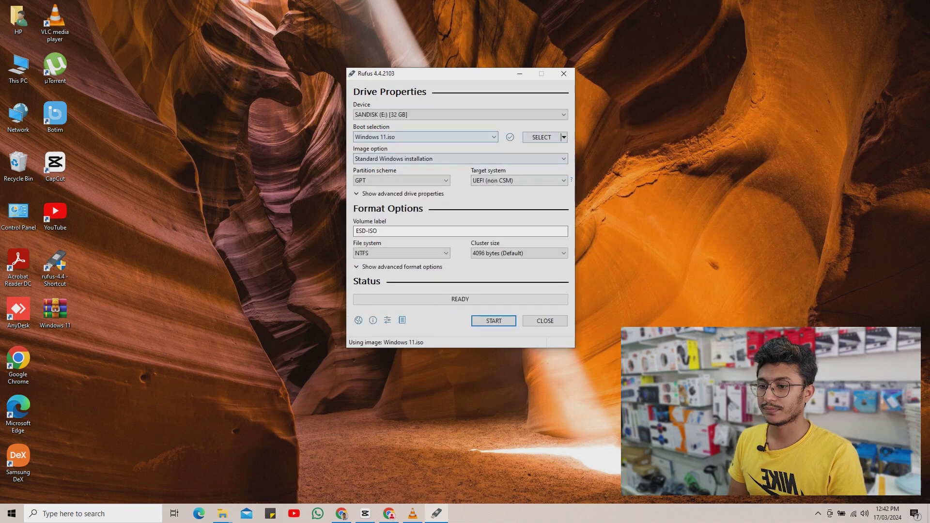
Step: Review the MBR and GPT partition scheme choices and keep GPT for the UEFI target system
{"action": "left_click", "coordinate": [416, 181]}
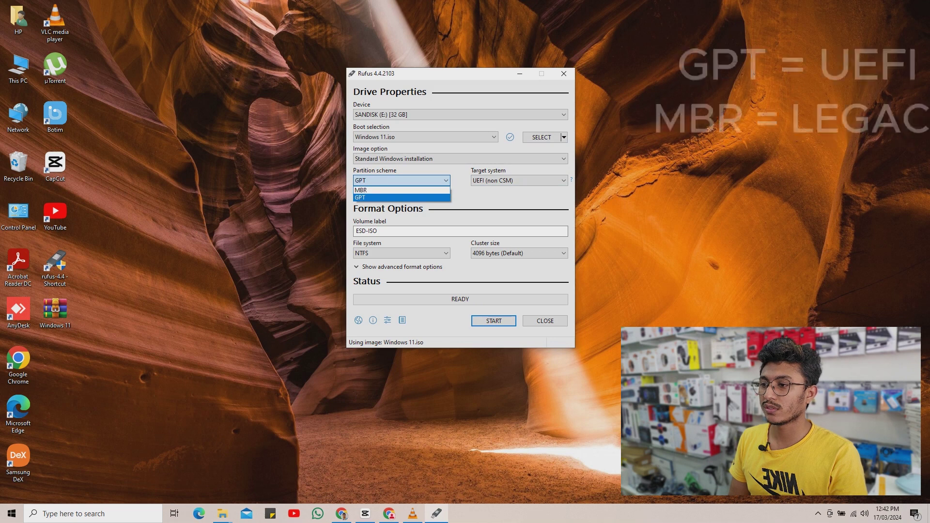
{"action": "left_click", "coordinate": [401, 198]}
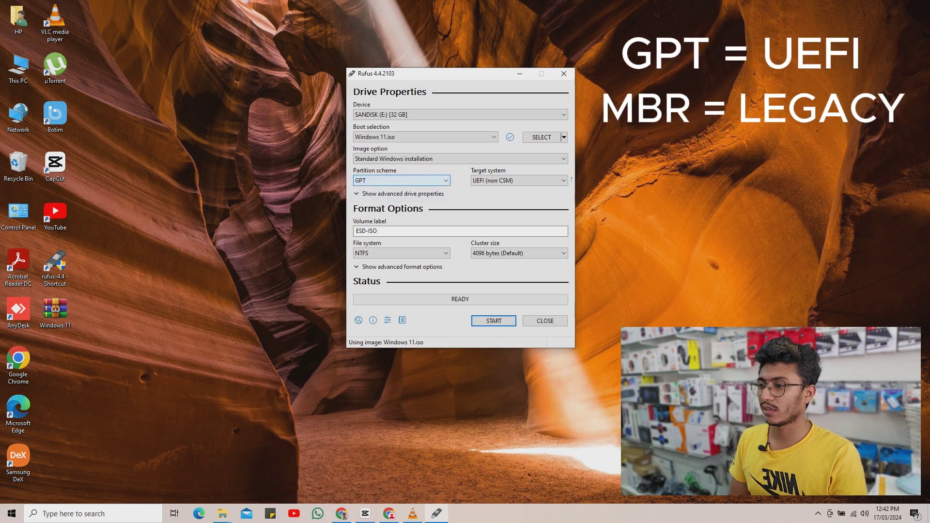
{"action": "left_click", "coordinate": [412, 180]}
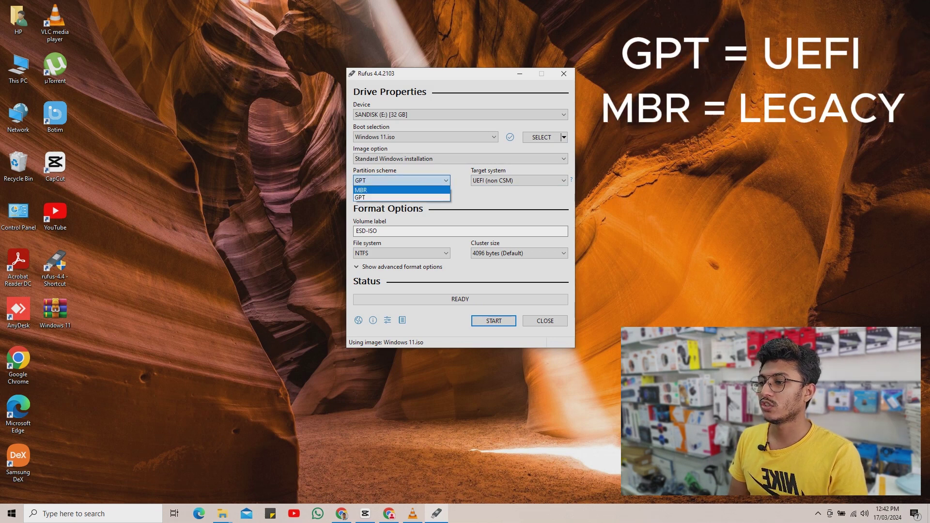
{"action": "left_click", "coordinate": [401, 198]}
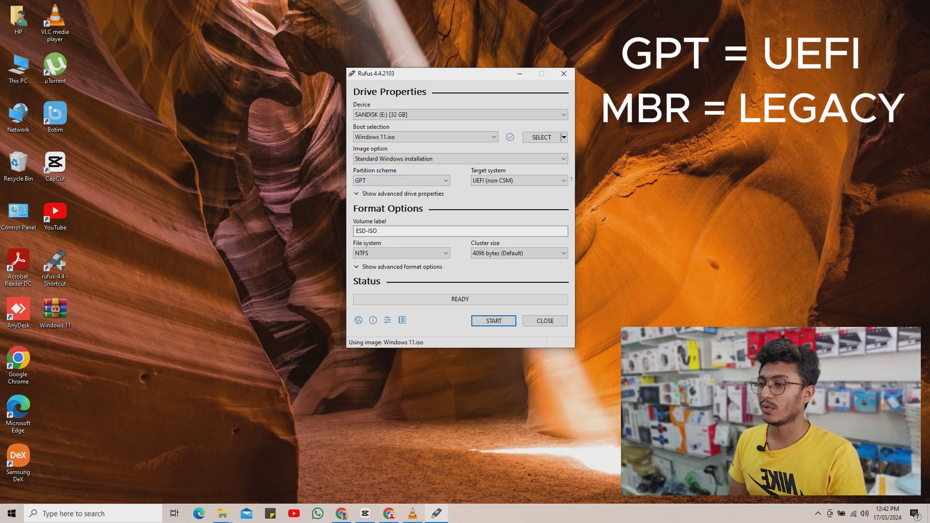
{"action": "left_click", "coordinate": [401, 180]}
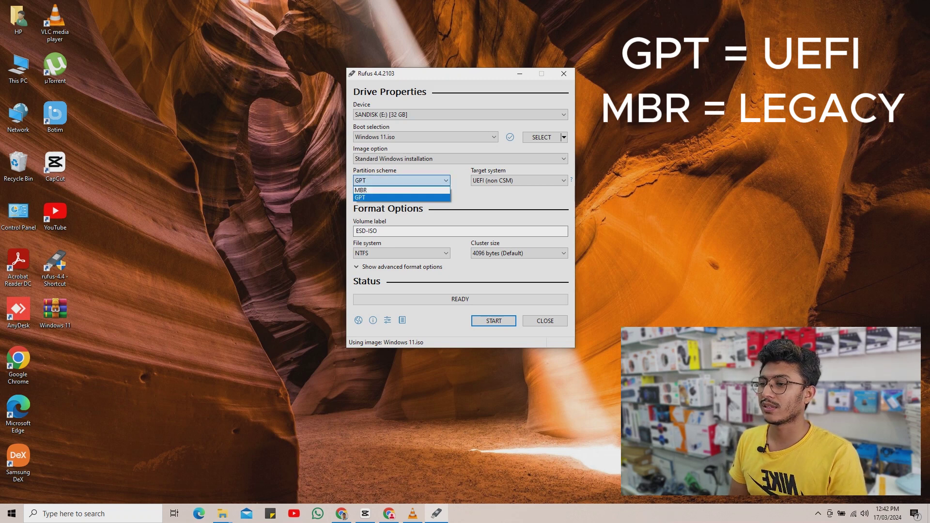
{"action": "left_click", "coordinate": [401, 198]}
{"action": "left_click", "coordinate": [401, 181]}
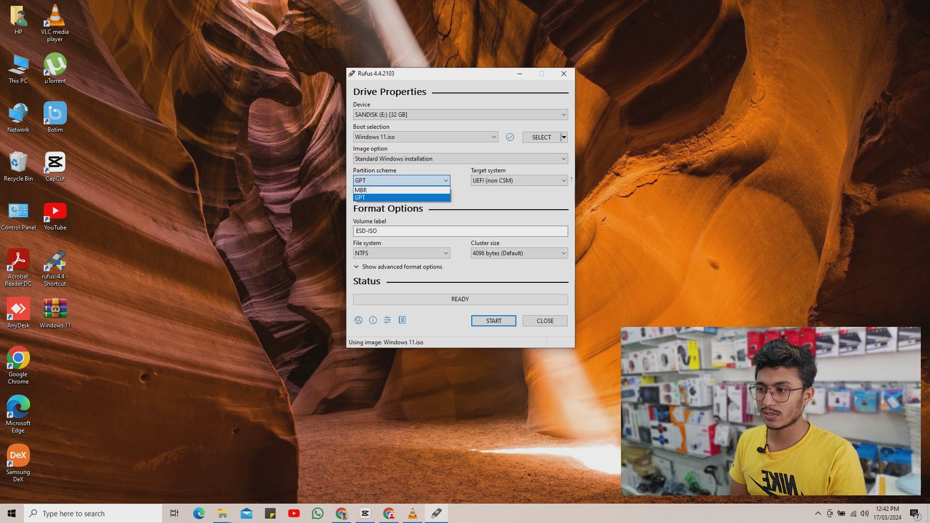
{"action": "left_click", "coordinate": [401, 180]}
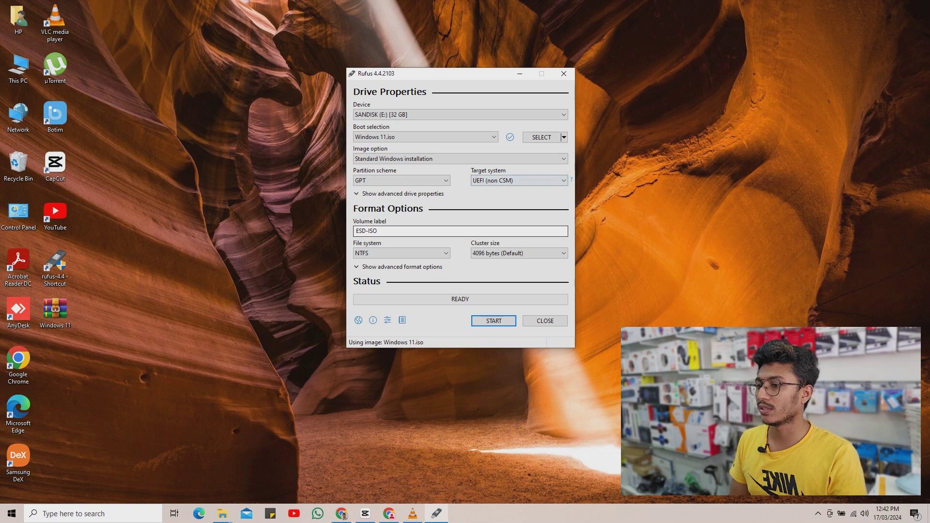
Step: Set the volume label of the USB drive to "Windows 11"
{"action": "left_click_drag", "start_coordinate": [380, 231], "coordinate": [354, 232]}
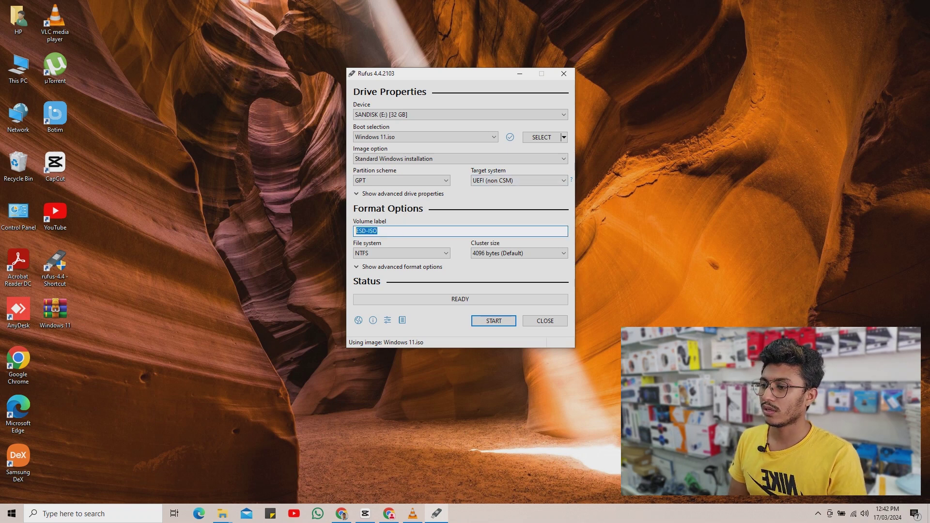
{"action": "type", "text": "Win"}
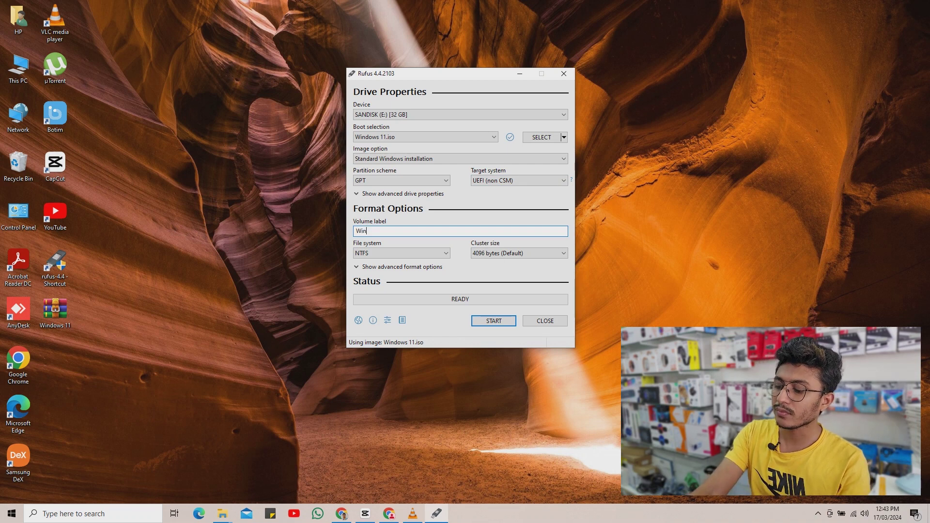
{"action": "type", "text": "dows "}
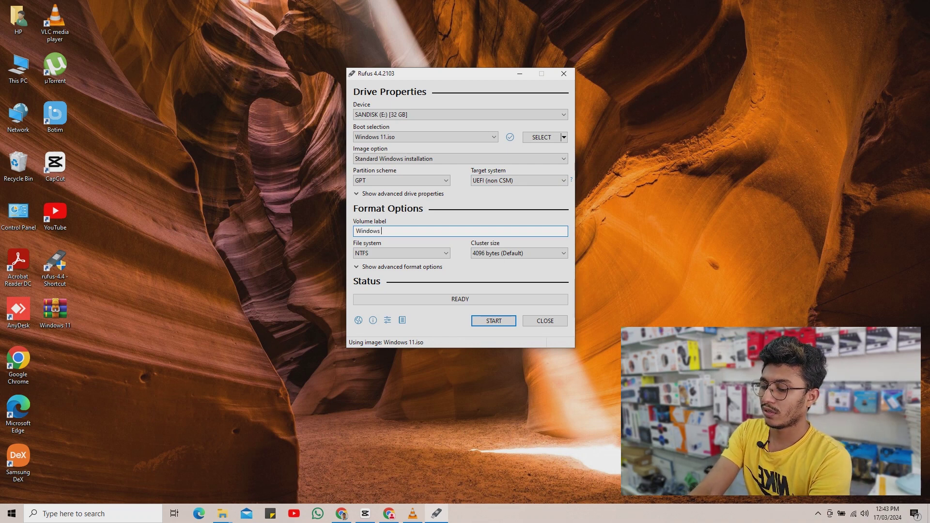
{"action": "type", "text": "11"}
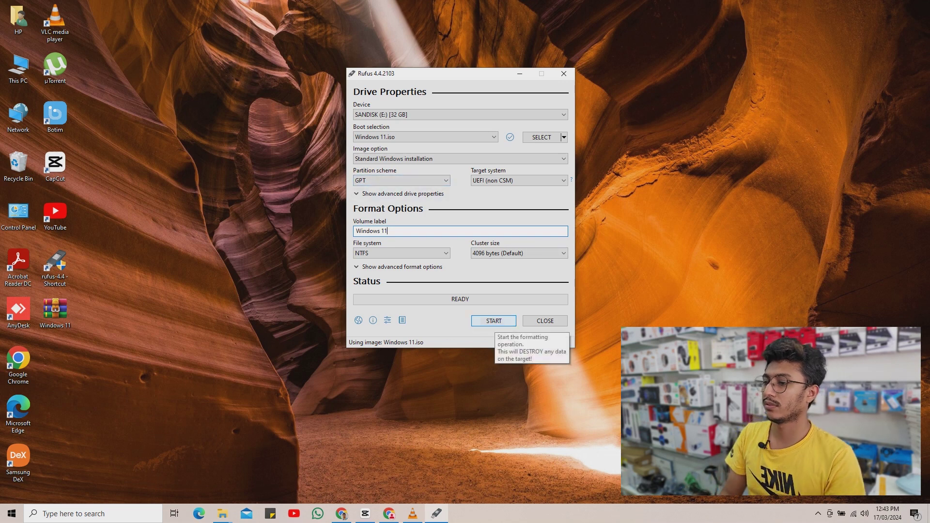
Step: Start the USB creation with the options for removing the RAM, Secure Boot and TPM 2.0 and the online Microsoft account requirements turned off
{"action": "left_click", "coordinate": [493, 321]}
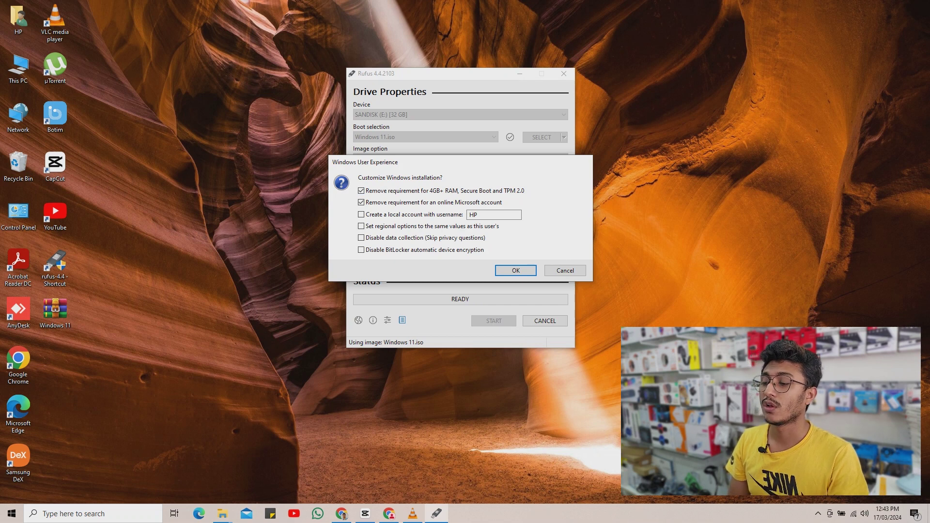
{"action": "left_click_drag", "start_coordinate": [461, 162], "coordinate": [445, 163]}
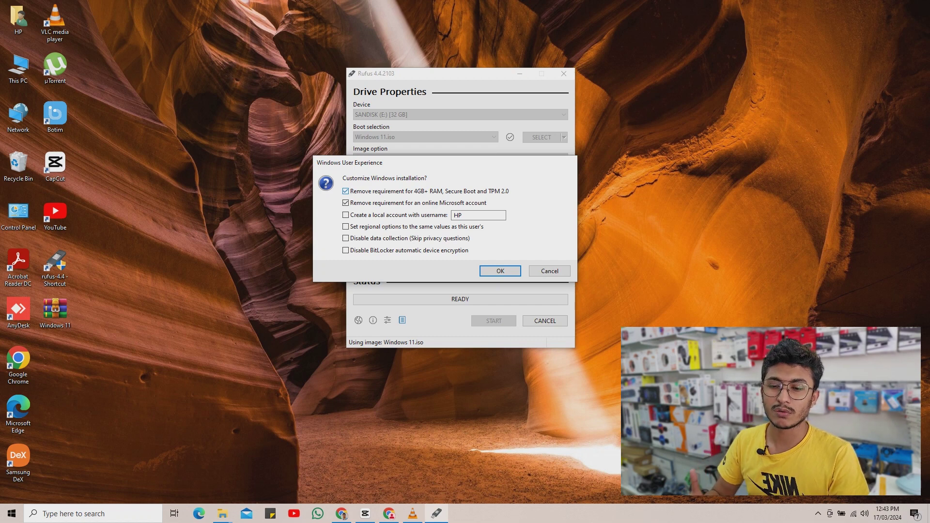
{"action": "left_click", "coordinate": [345, 191]}
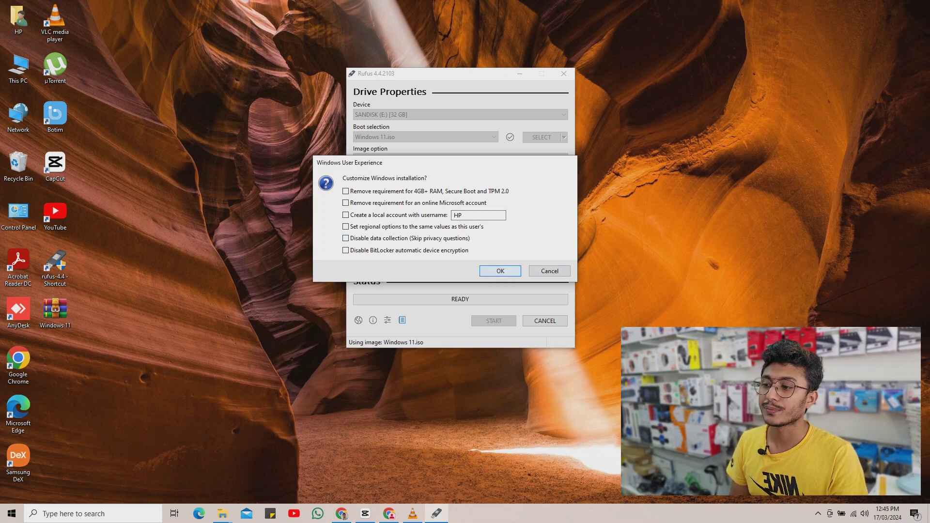
{"action": "key", "text": "Return"}
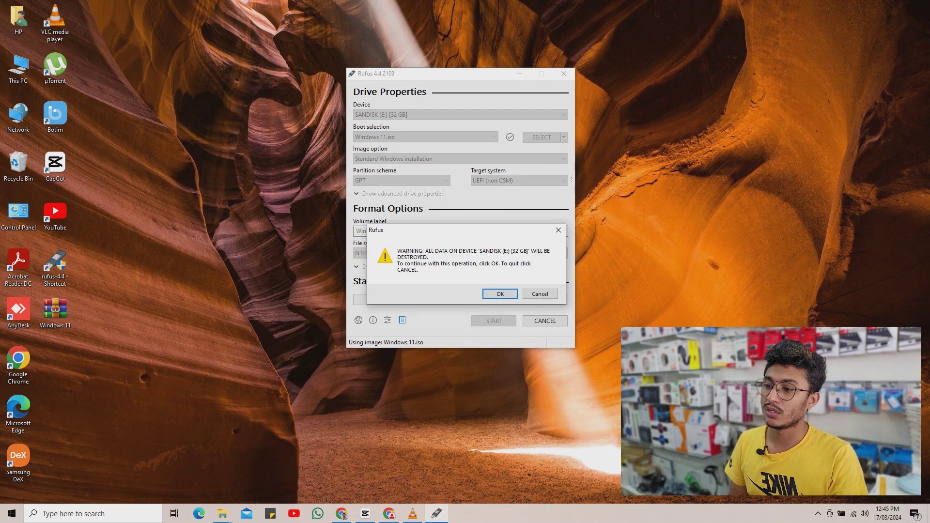
Step: Accept erasing all data on the SANDISK (E:) drive, let the ISO files copy, and close Rufus when it is done
{"action": "left_click_drag", "start_coordinate": [465, 230], "coordinate": [464, 225]}
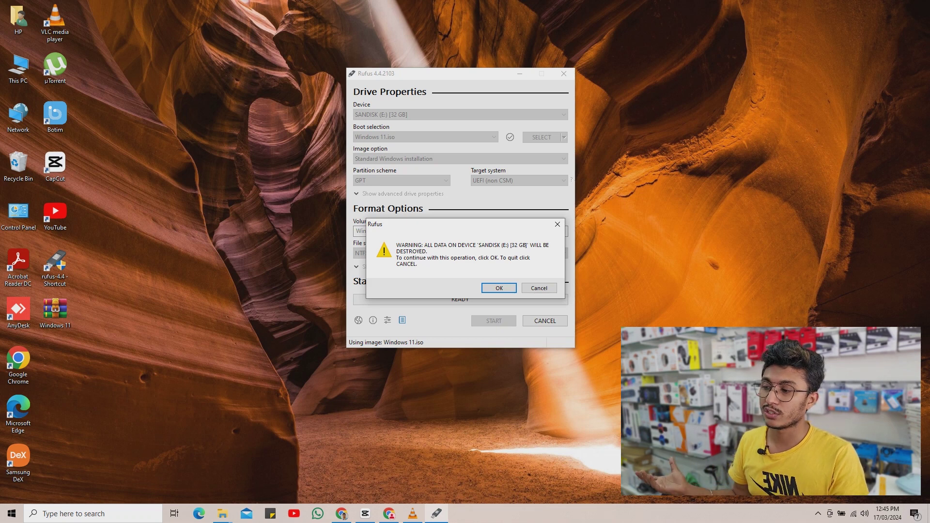
{"action": "left_click_drag", "start_coordinate": [460, 224], "coordinate": [461, 220]}
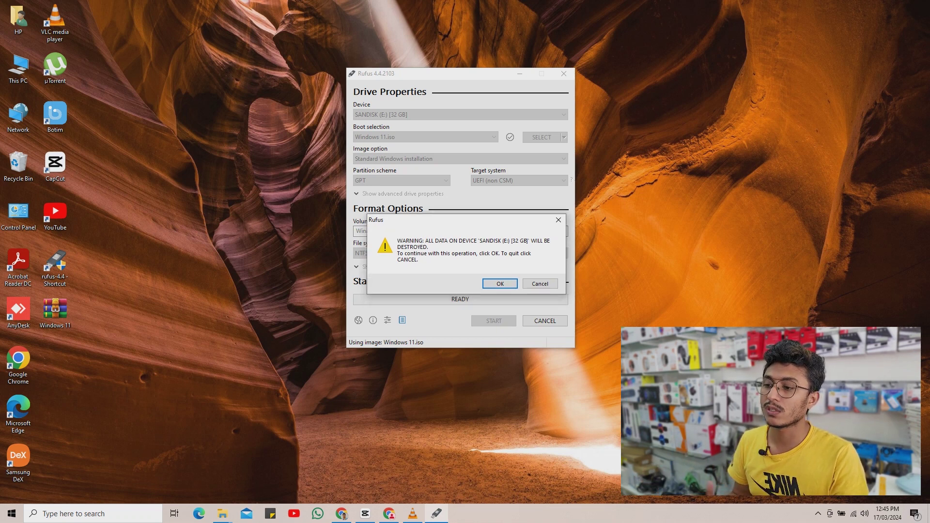
{"action": "key", "text": "Return"}
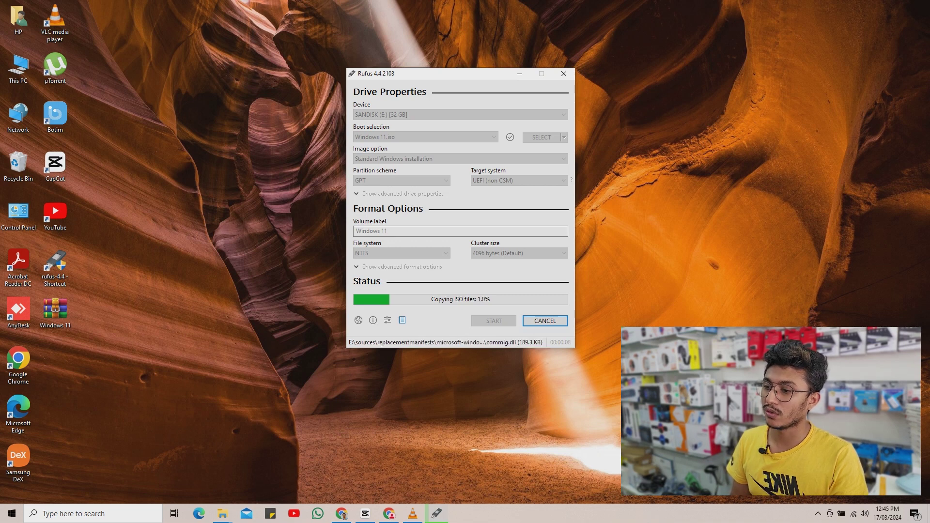
{"action": "left_click_drag", "start_coordinate": [451, 73], "coordinate": [441, 95]}
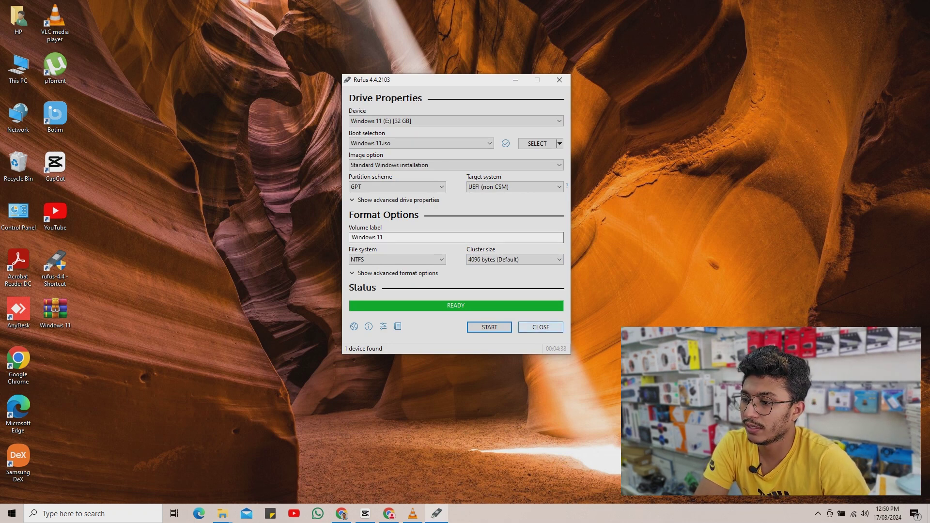
{"action": "left_click", "coordinate": [540, 327]}
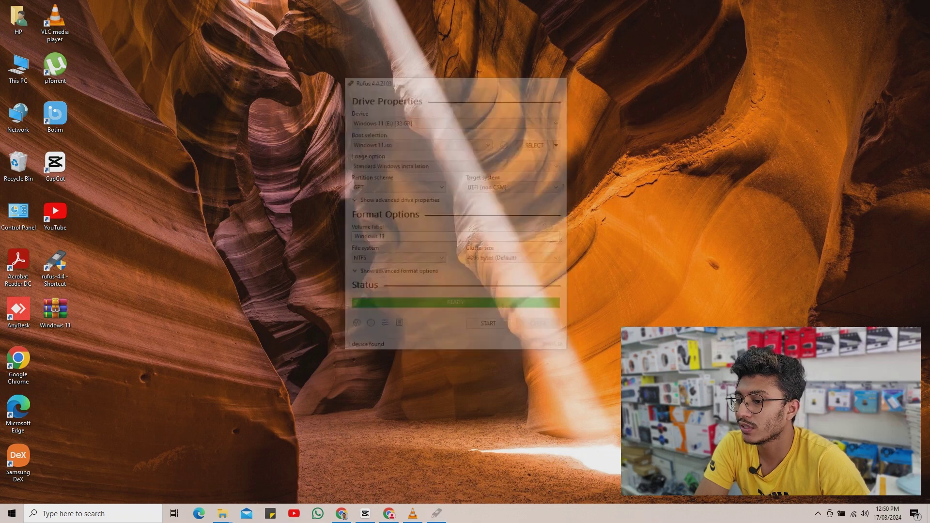
Step: Open the Windows 11 (E:) drive from This PC and select all its files and folders to check the setup contents
{"action": "double_click", "coordinate": [18, 68]}
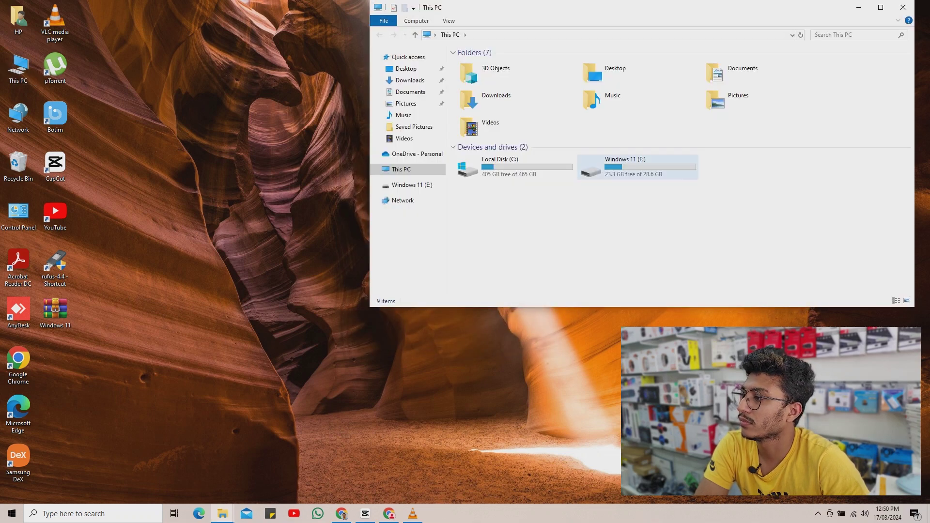
{"action": "double_click", "coordinate": [592, 168]}
{"action": "left_click_drag", "start_coordinate": [669, 8], "coordinate": [565, 89]}
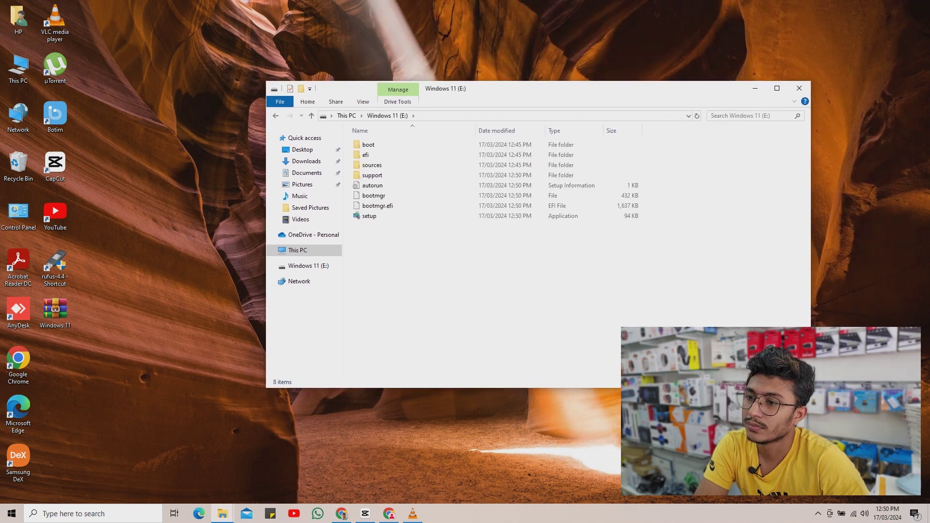
{"action": "left_click_drag", "start_coordinate": [416, 290], "coordinate": [407, 141]}
{"action": "left_click", "coordinate": [474, 272]}
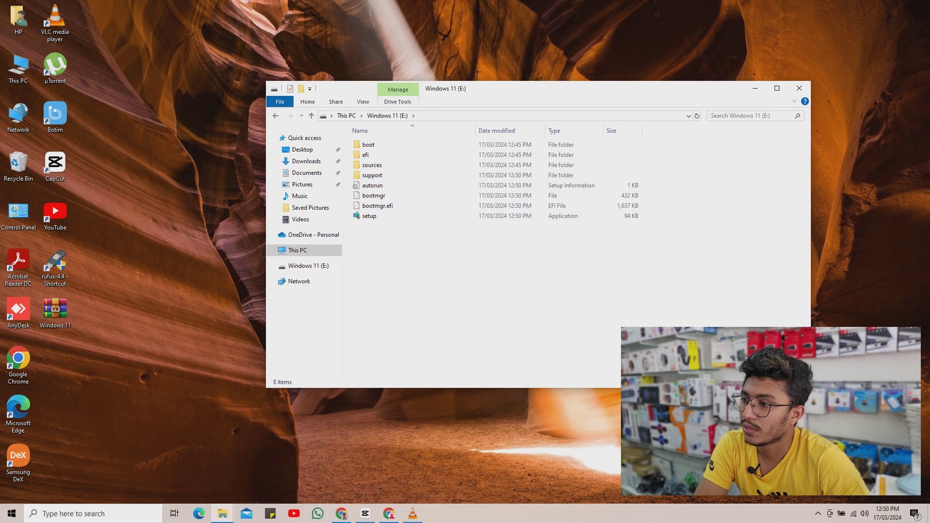
{"action": "left_click_drag", "start_coordinate": [388, 289], "coordinate": [378, 141]}
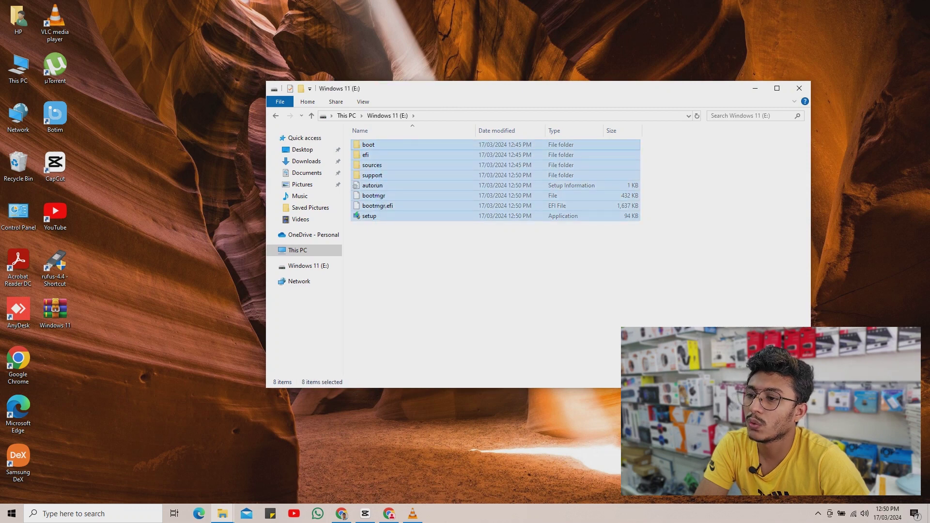